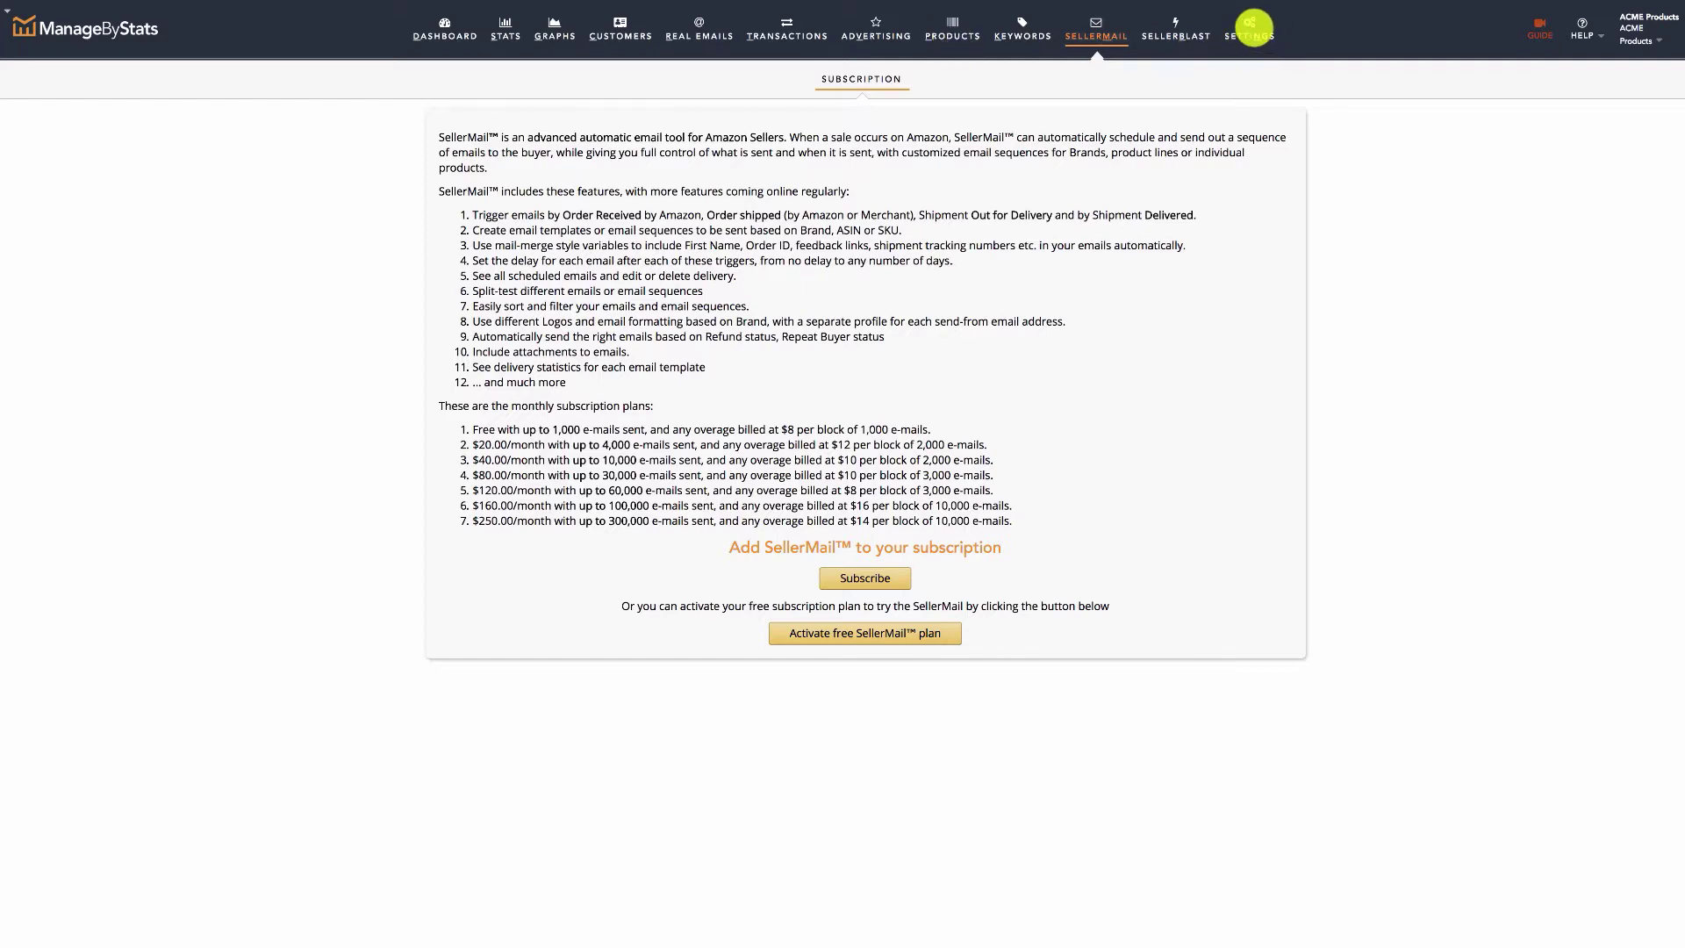
Activate the free SellerMail plan to show the Rules list of four existing test email rules.
click(1251, 35)
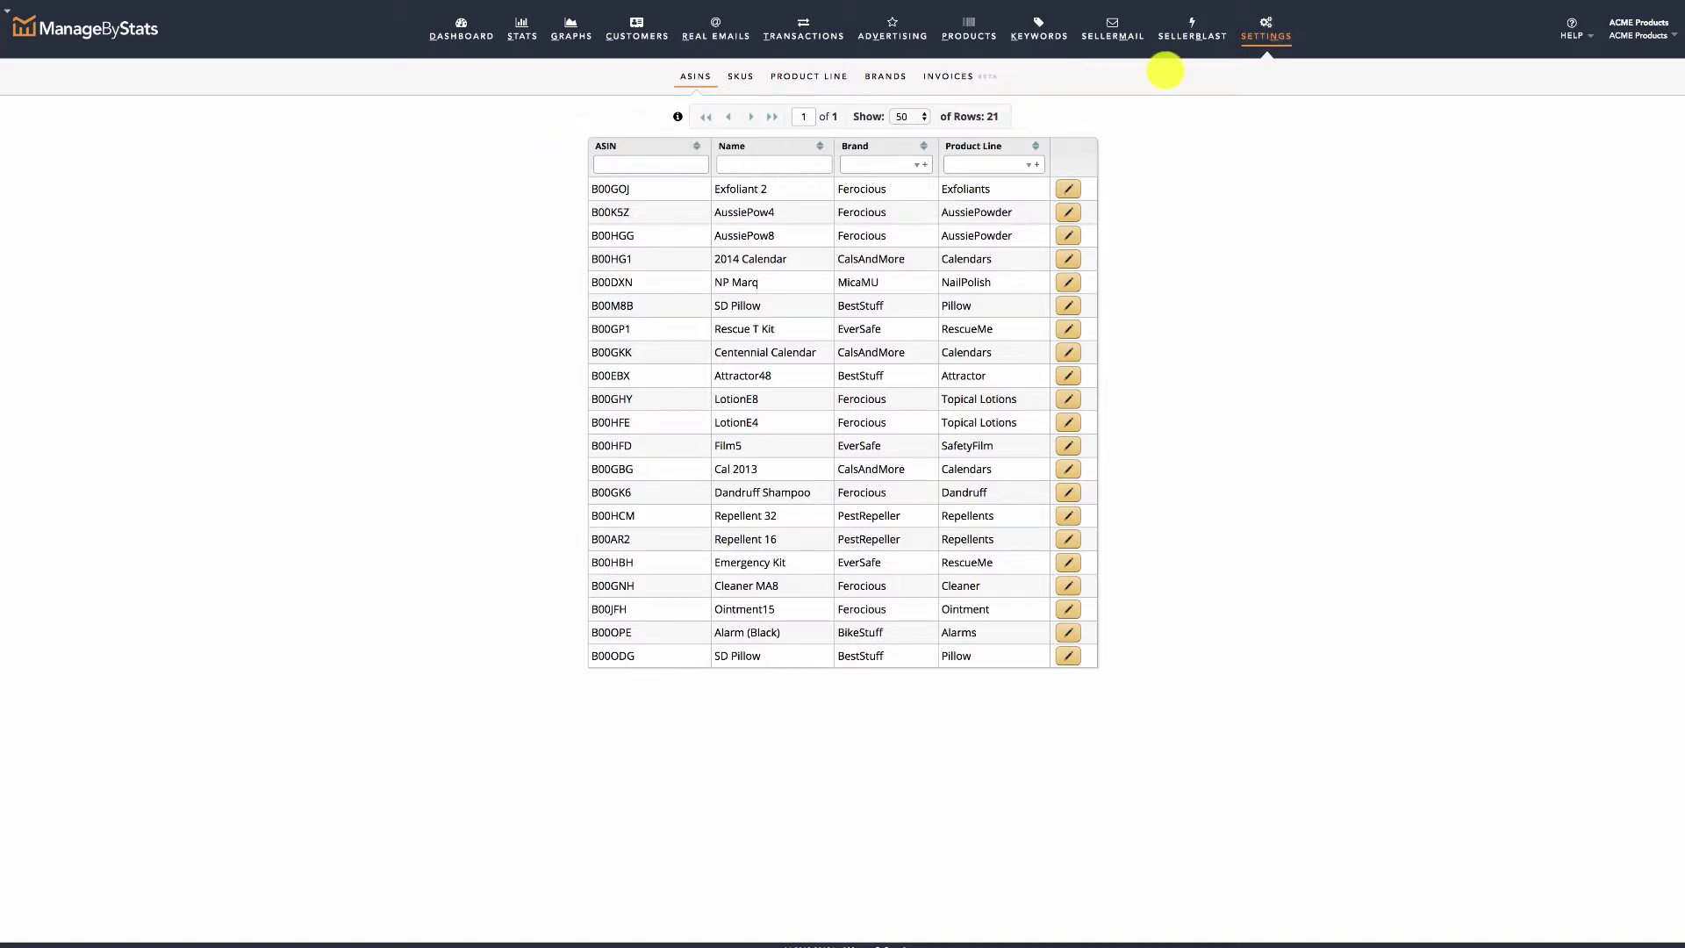
click(1113, 33)
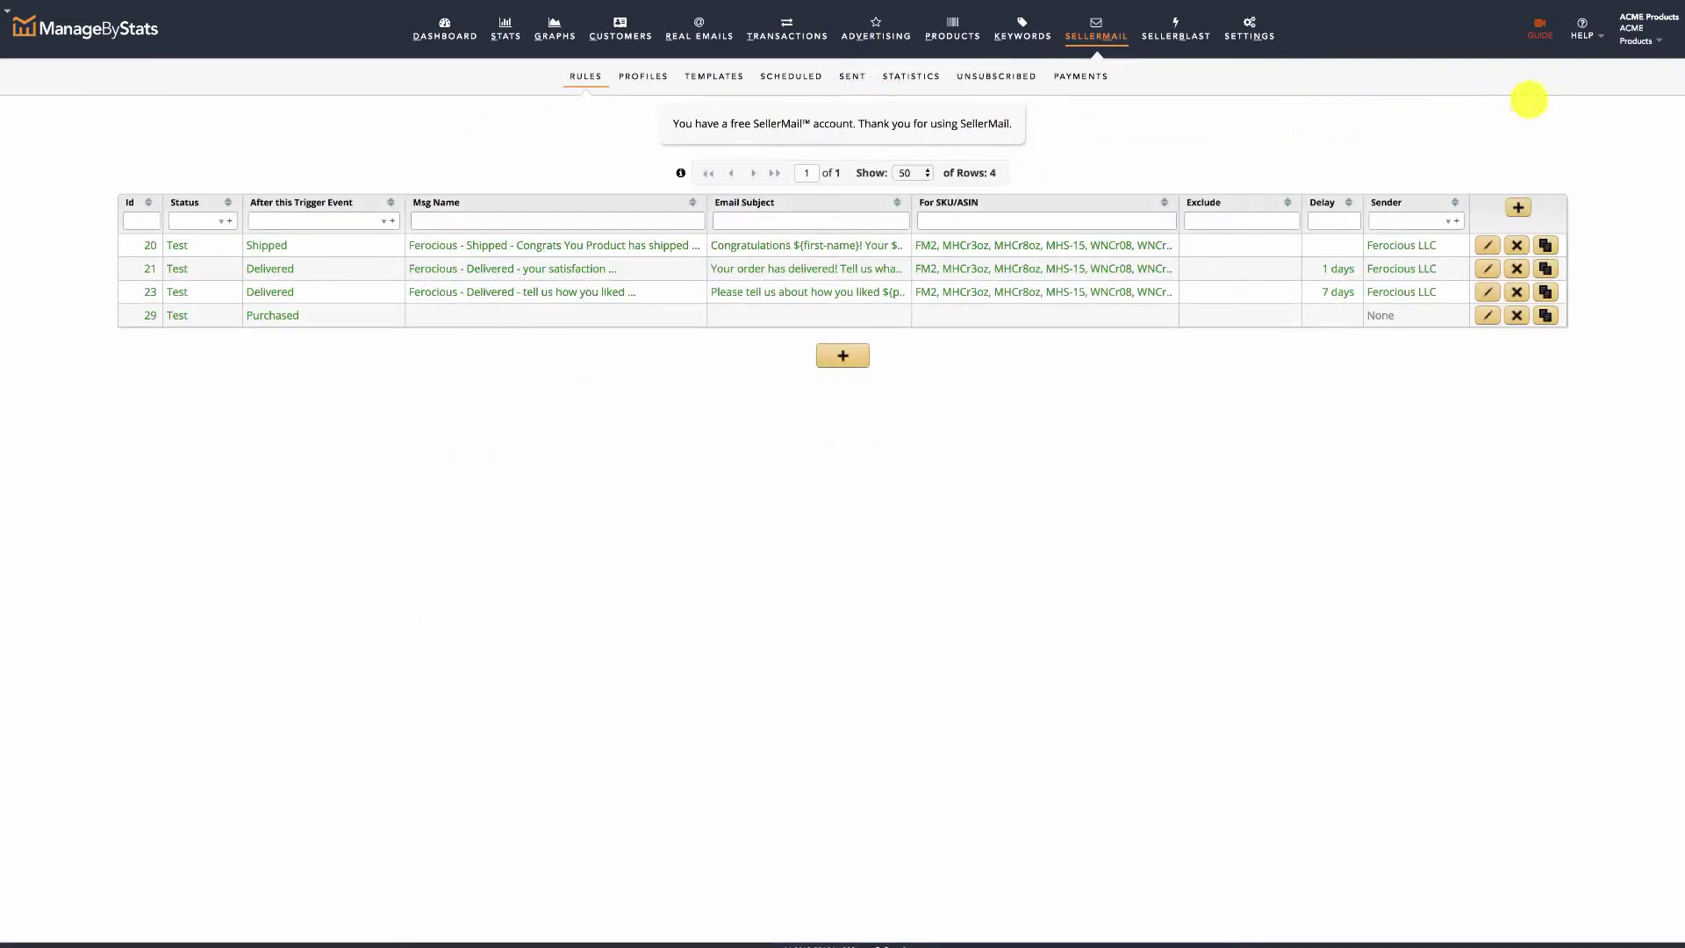
click(1650, 40)
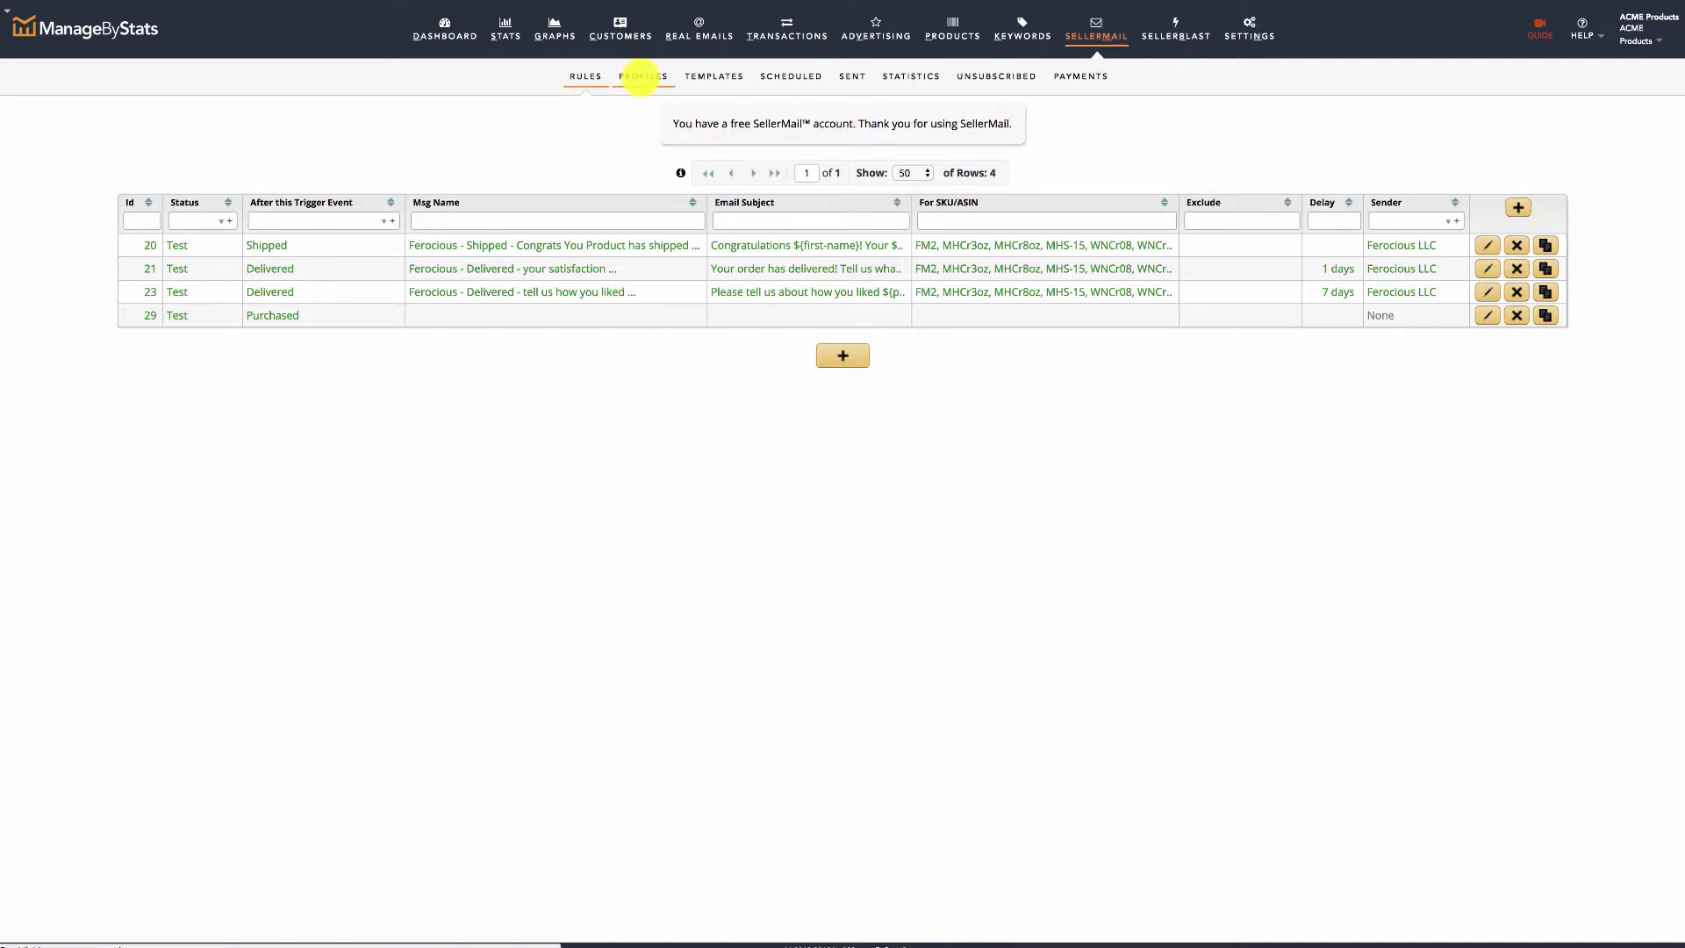
Show the SellerMail Profiles page with the single Ferocious LLC sender profile.
click(640, 76)
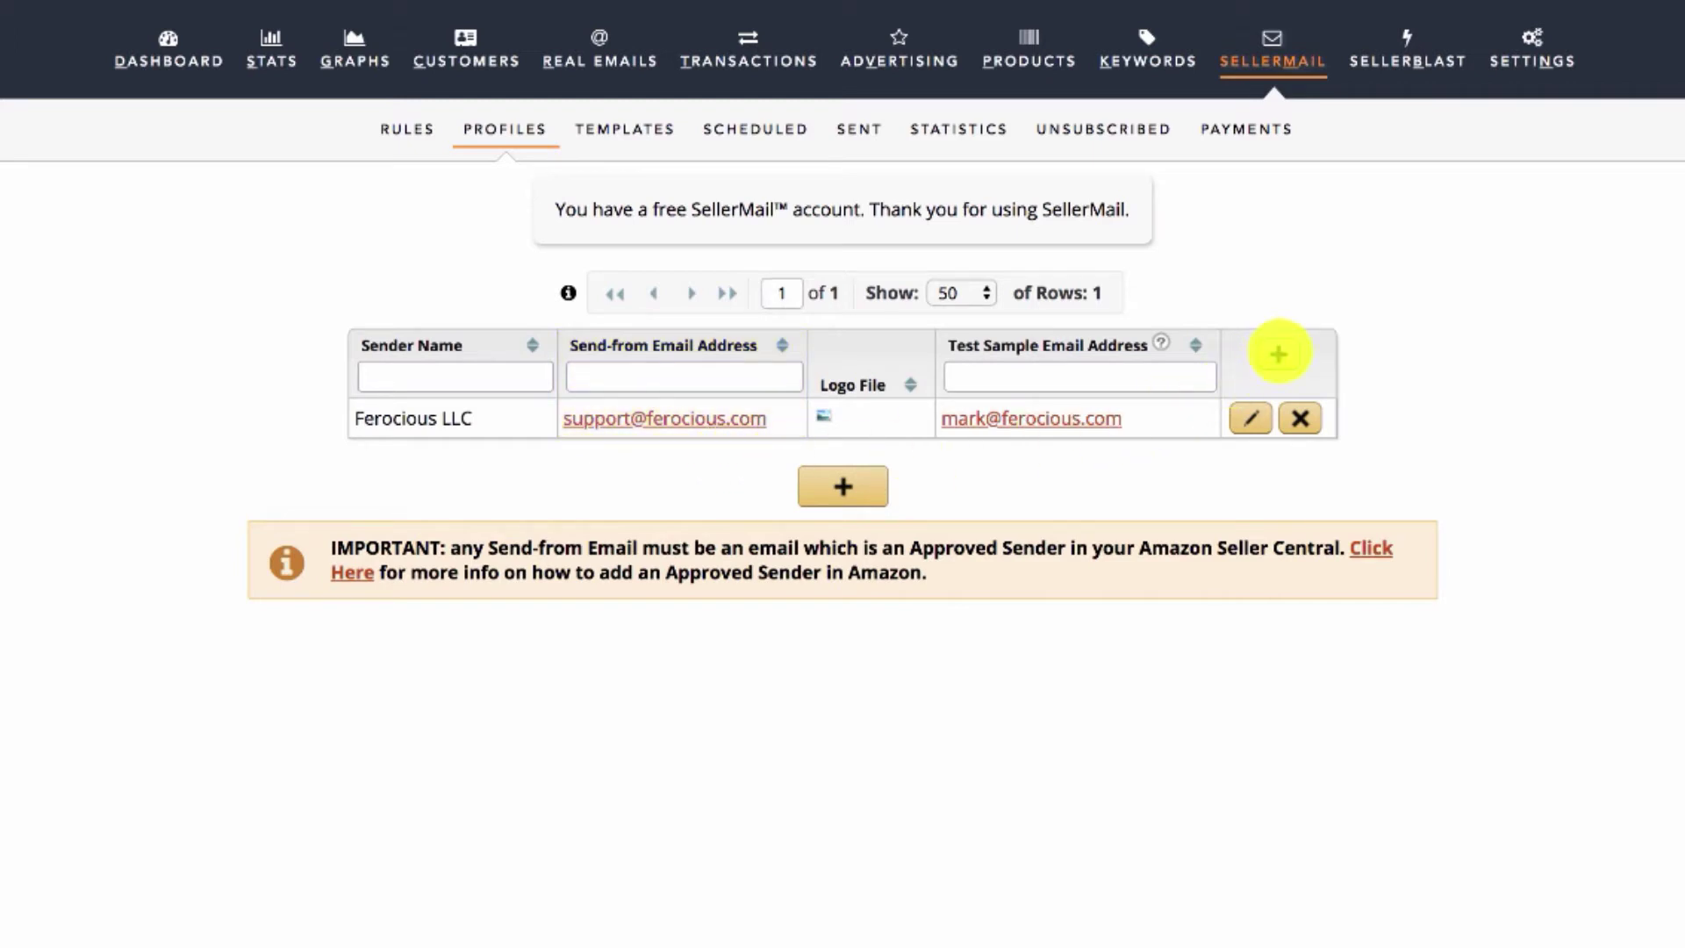
Create a sender profile named 'Brand Name' with a send-from and a test sample e-mail address, and submit it.
click(1279, 353)
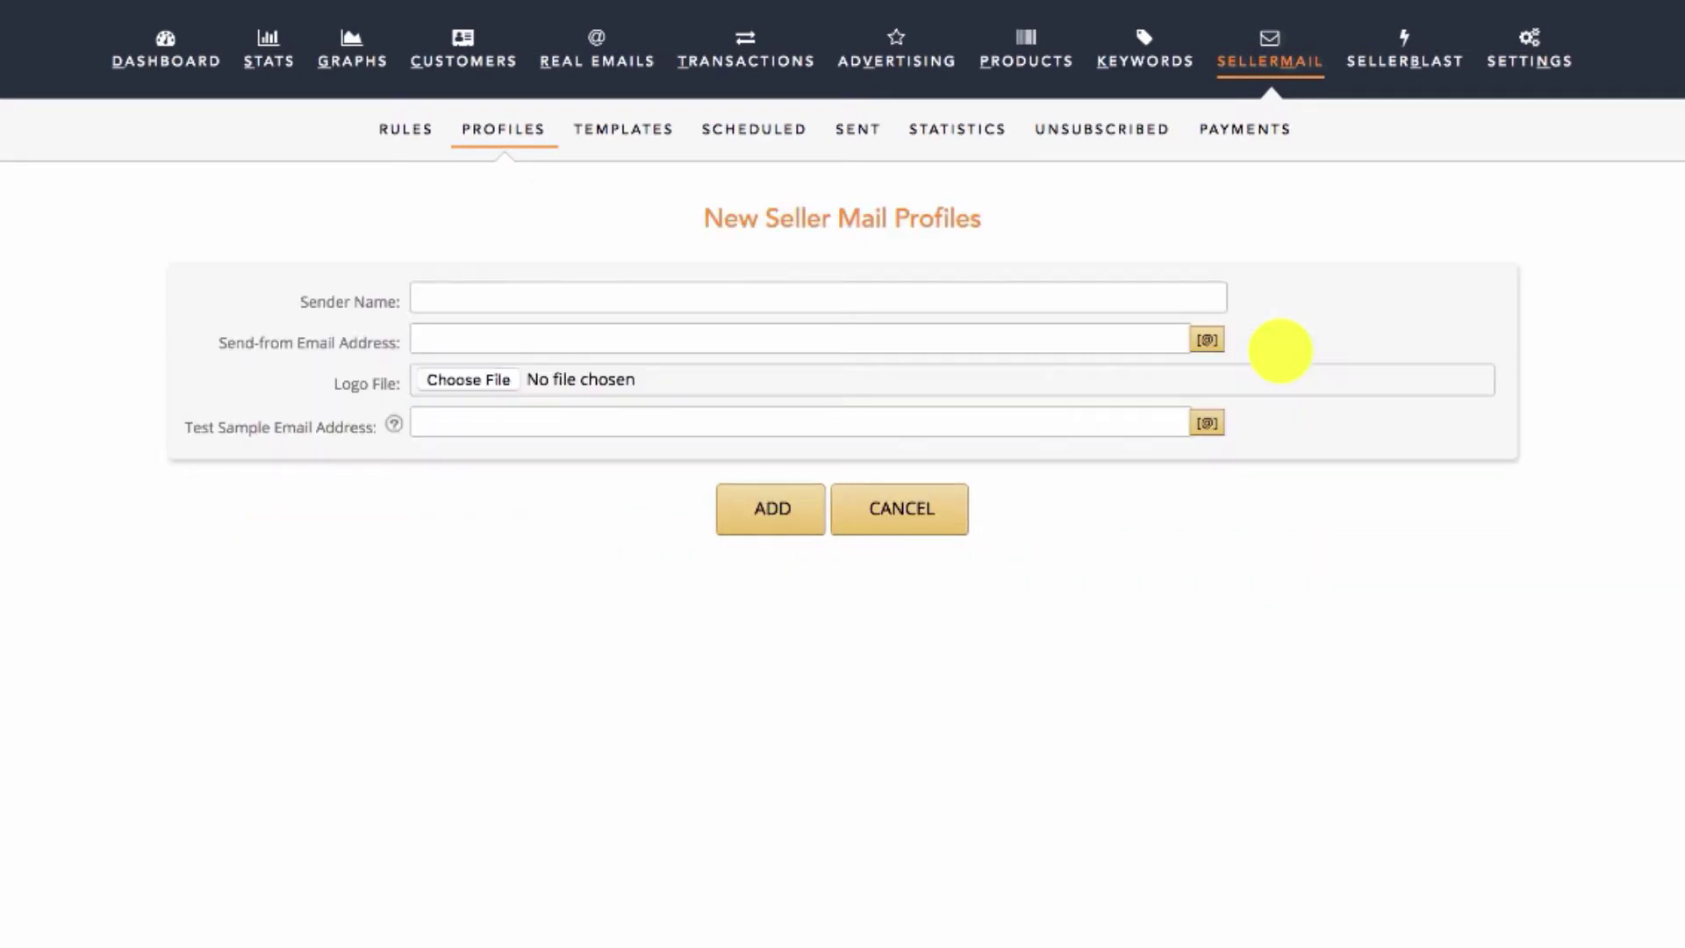
click(517, 297)
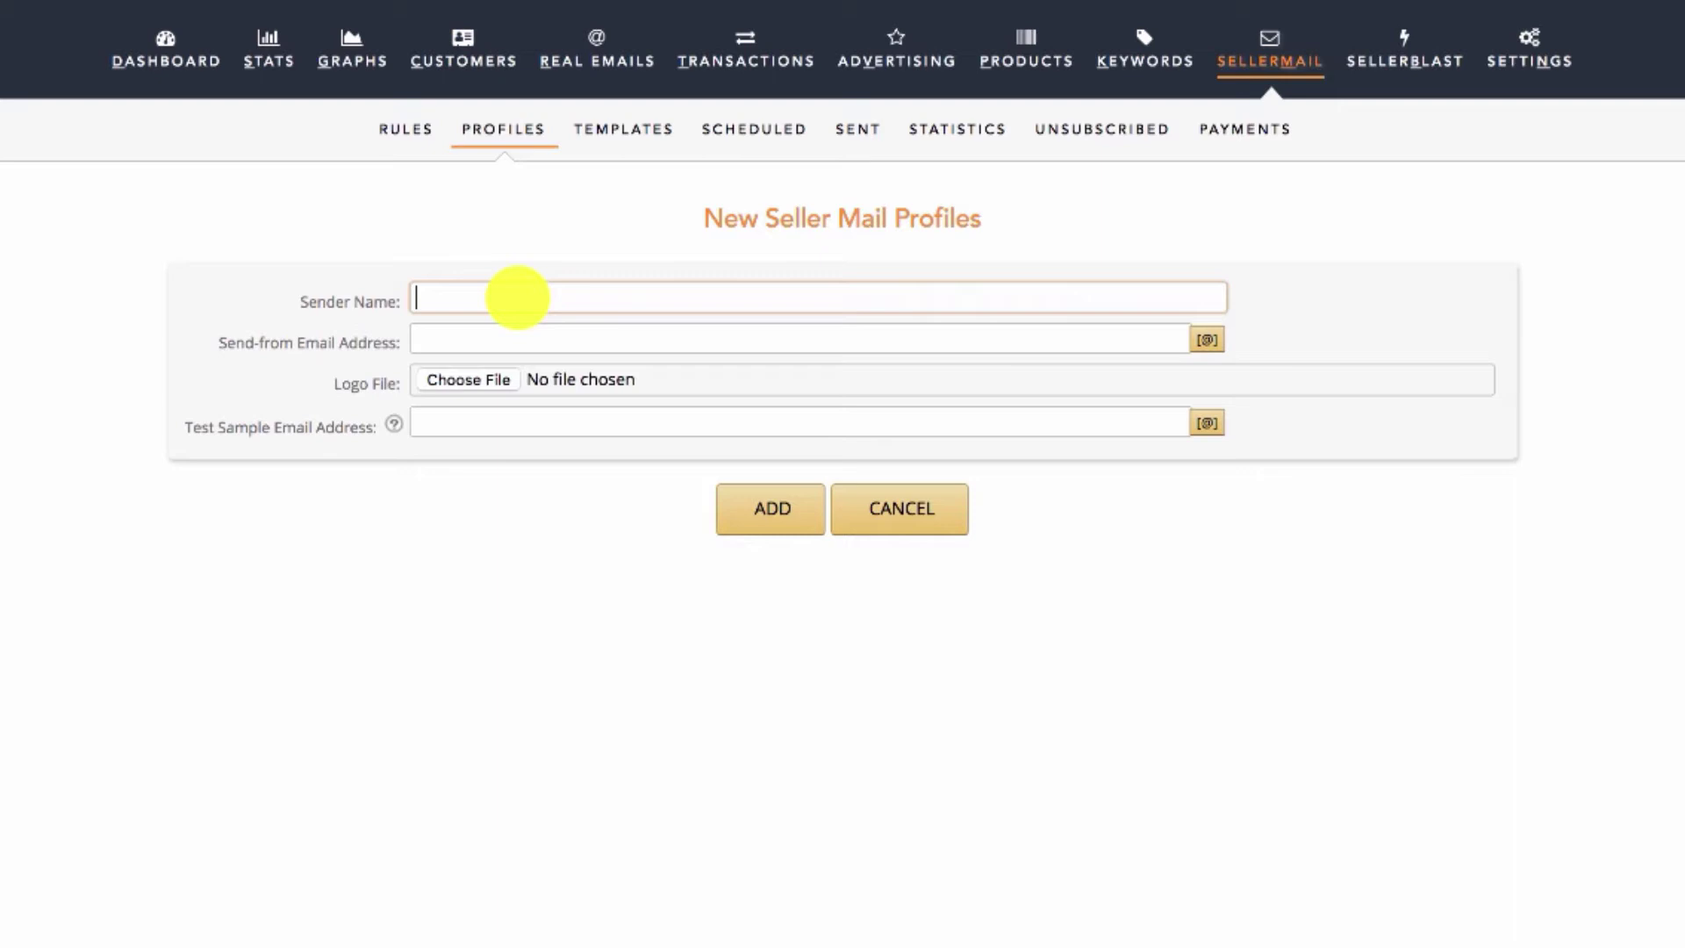
text(Brand Name)
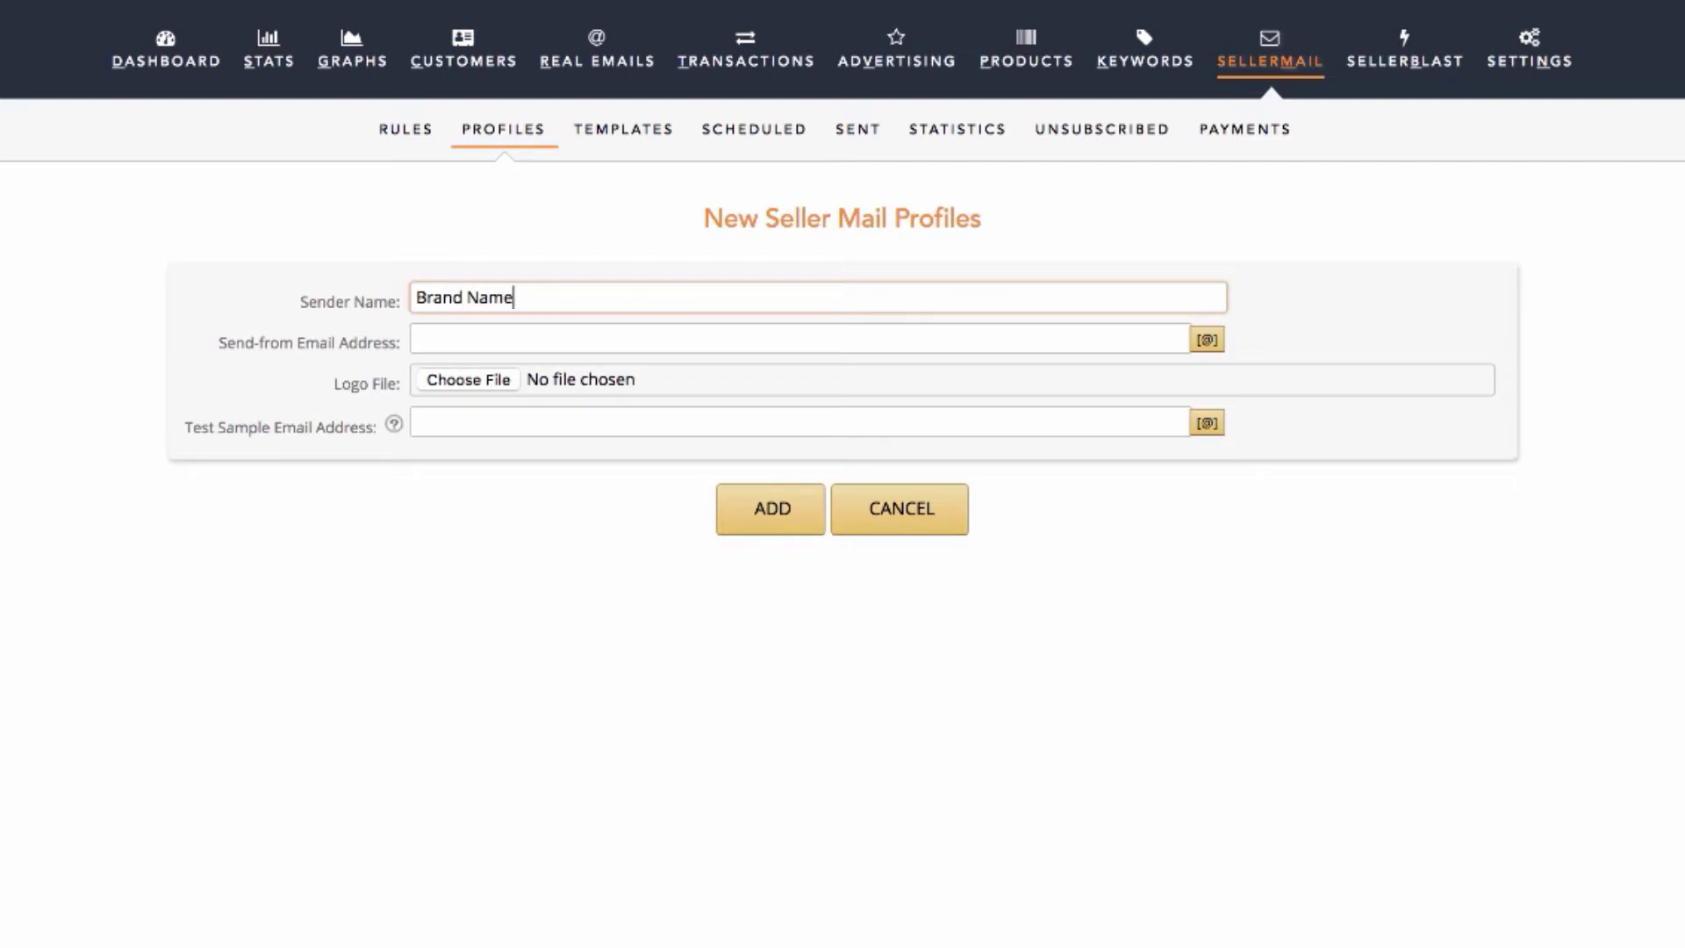
click(485, 335)
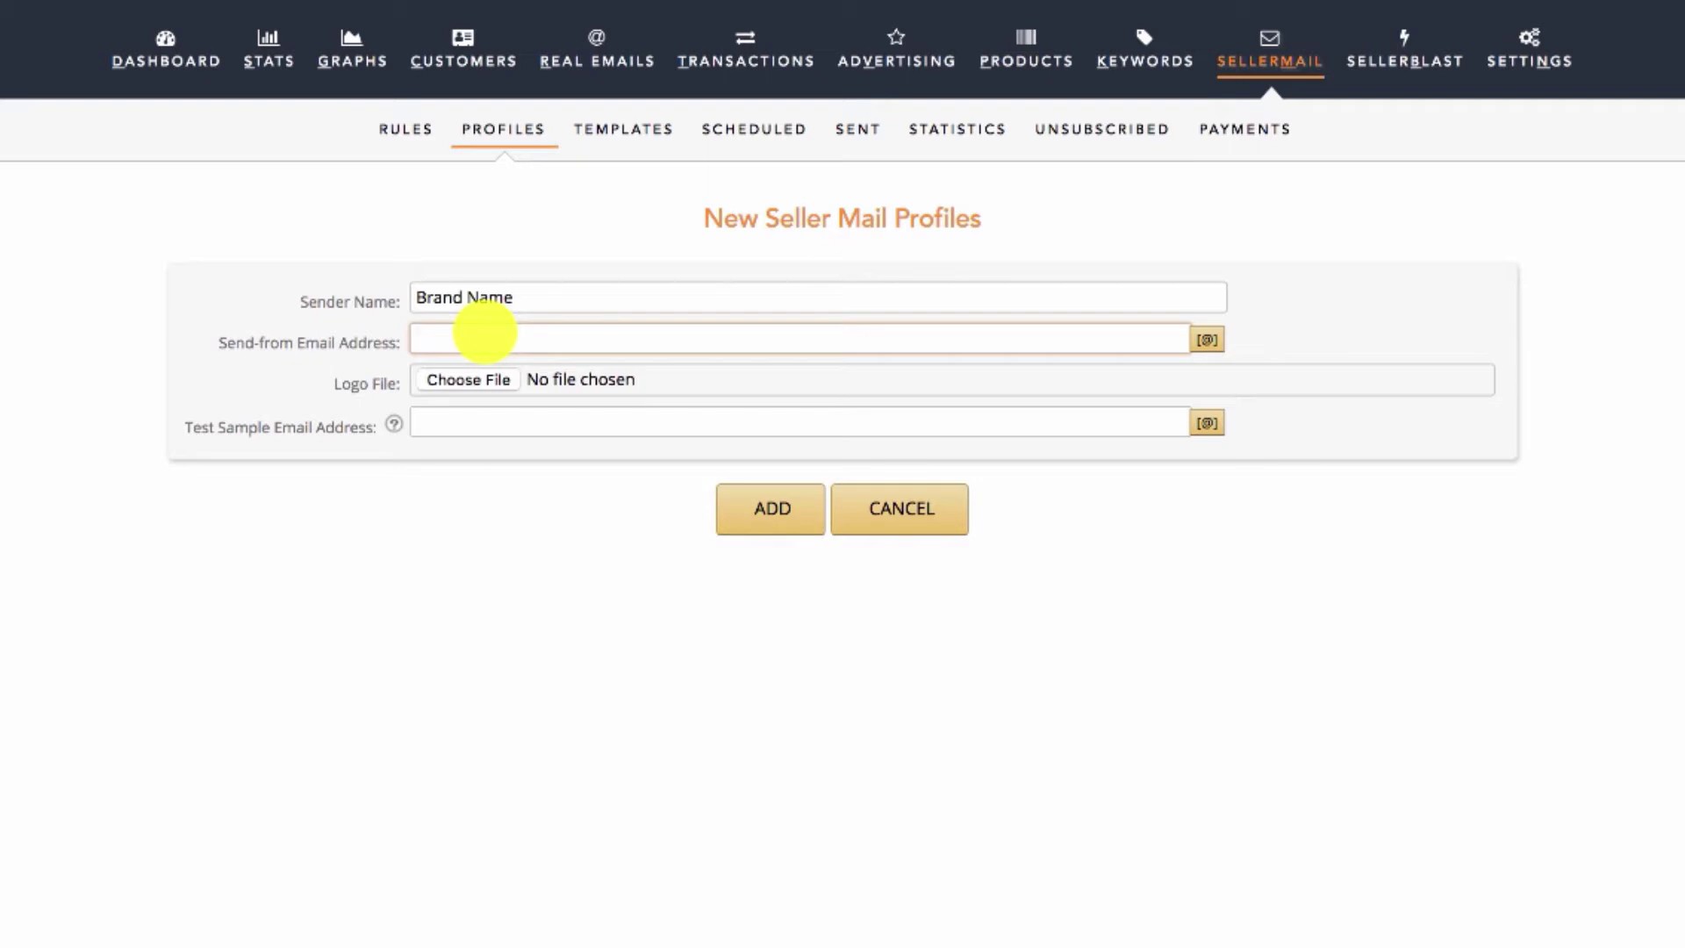
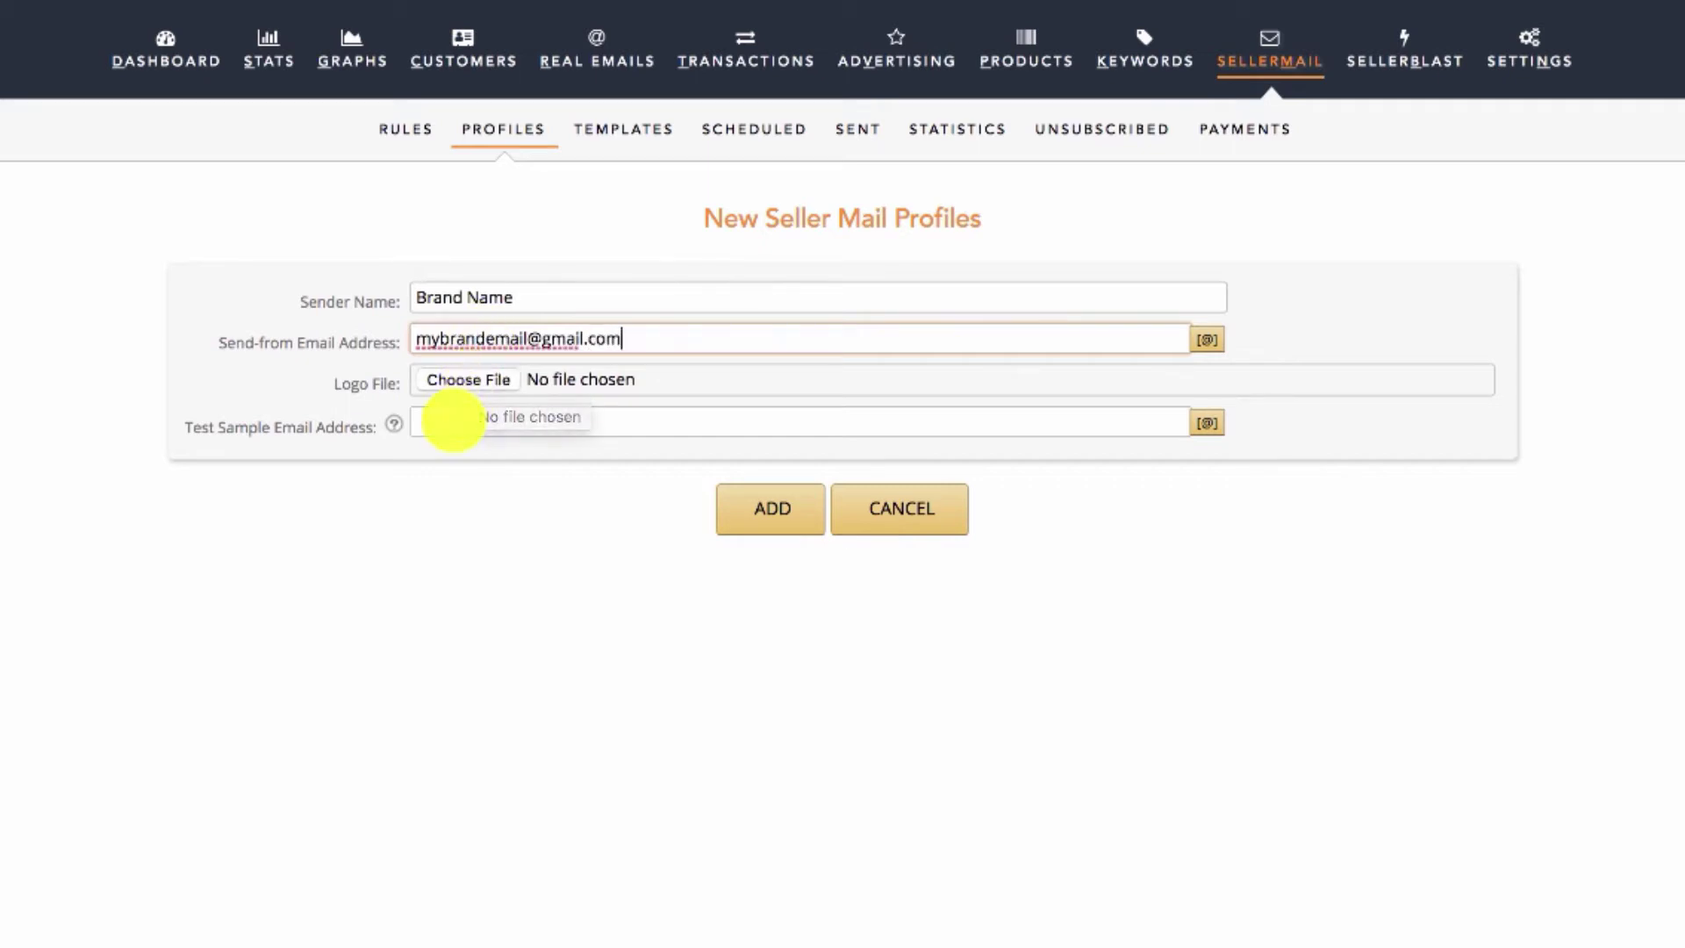
click(444, 421)
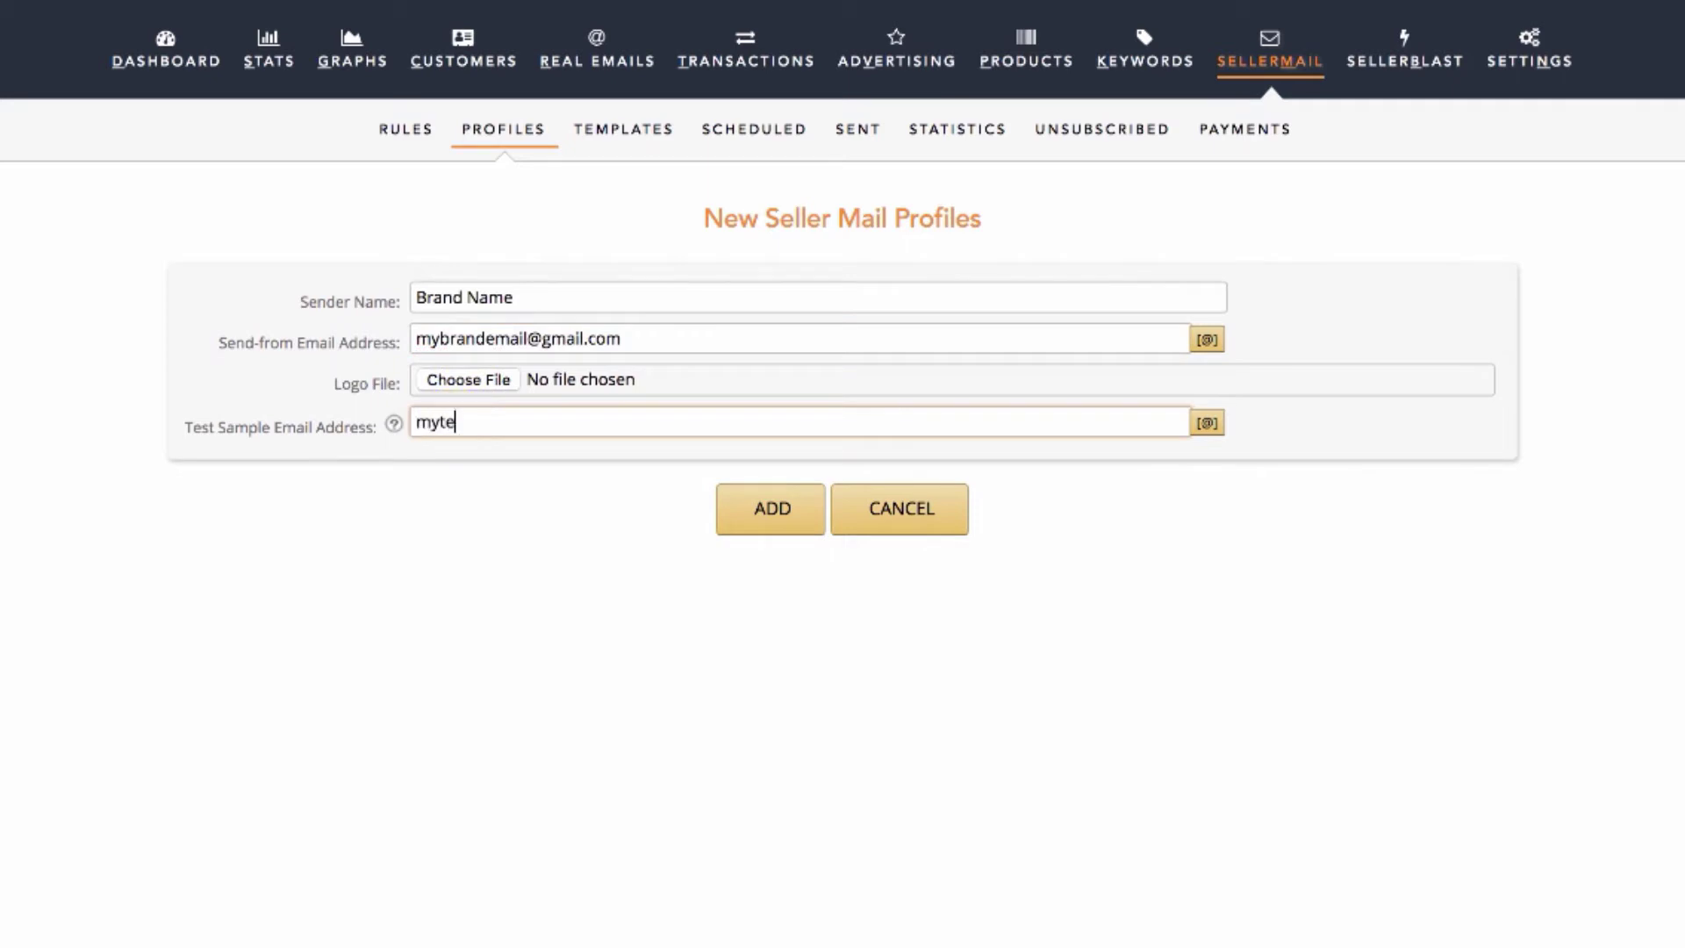
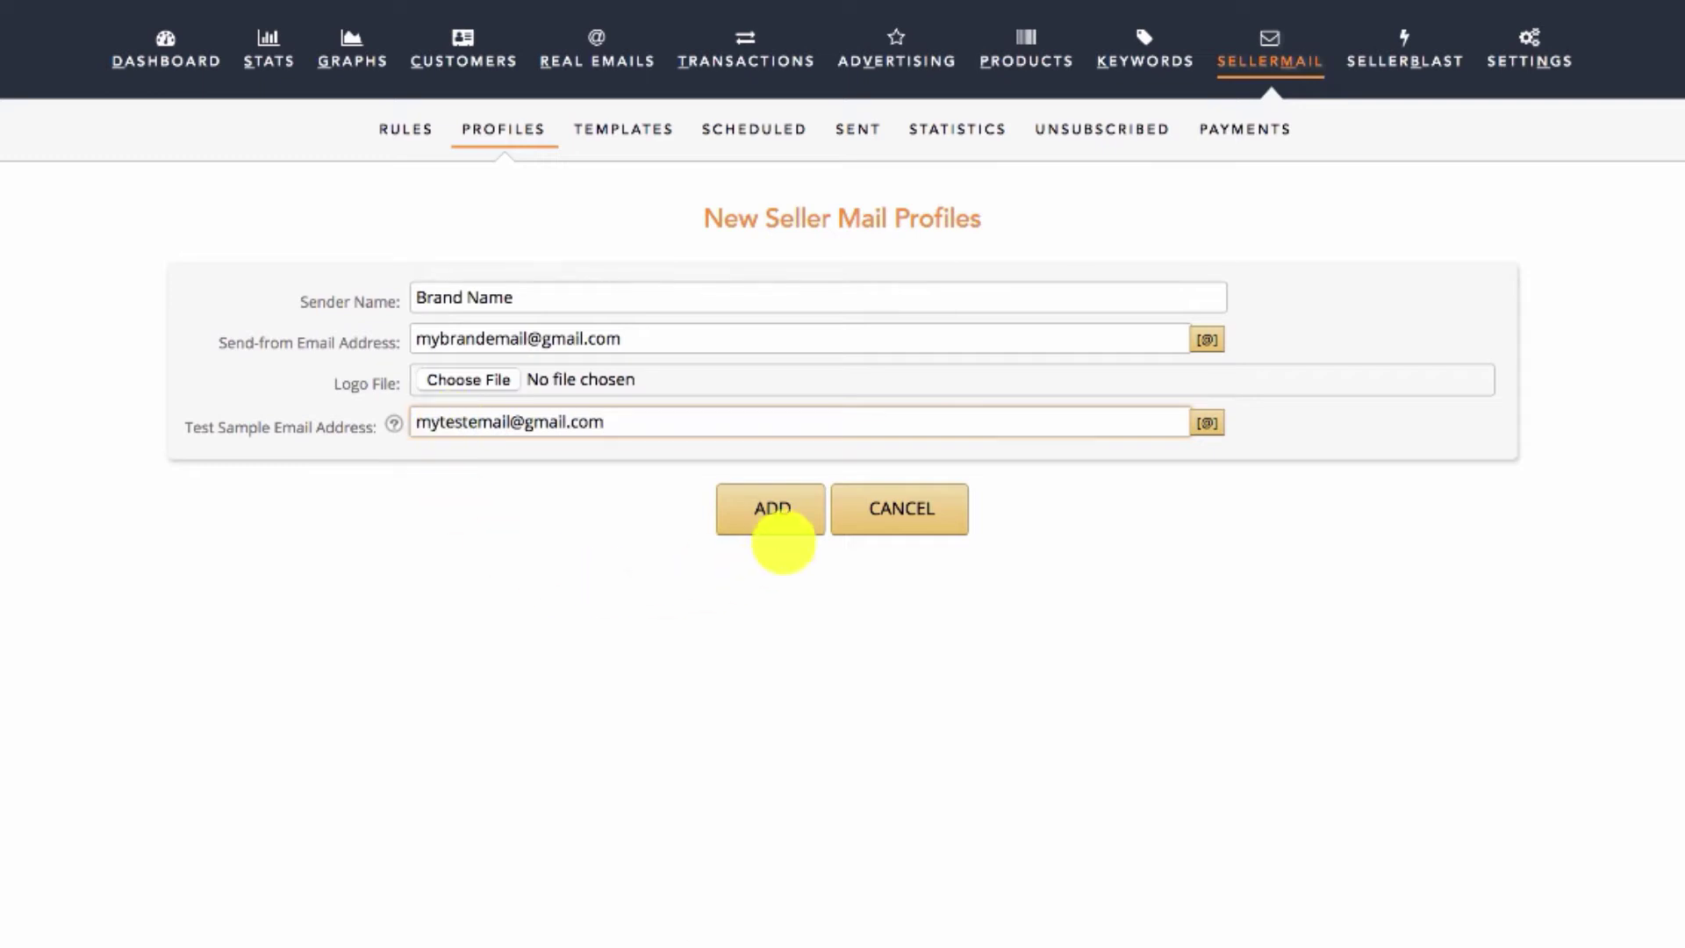
click(772, 509)
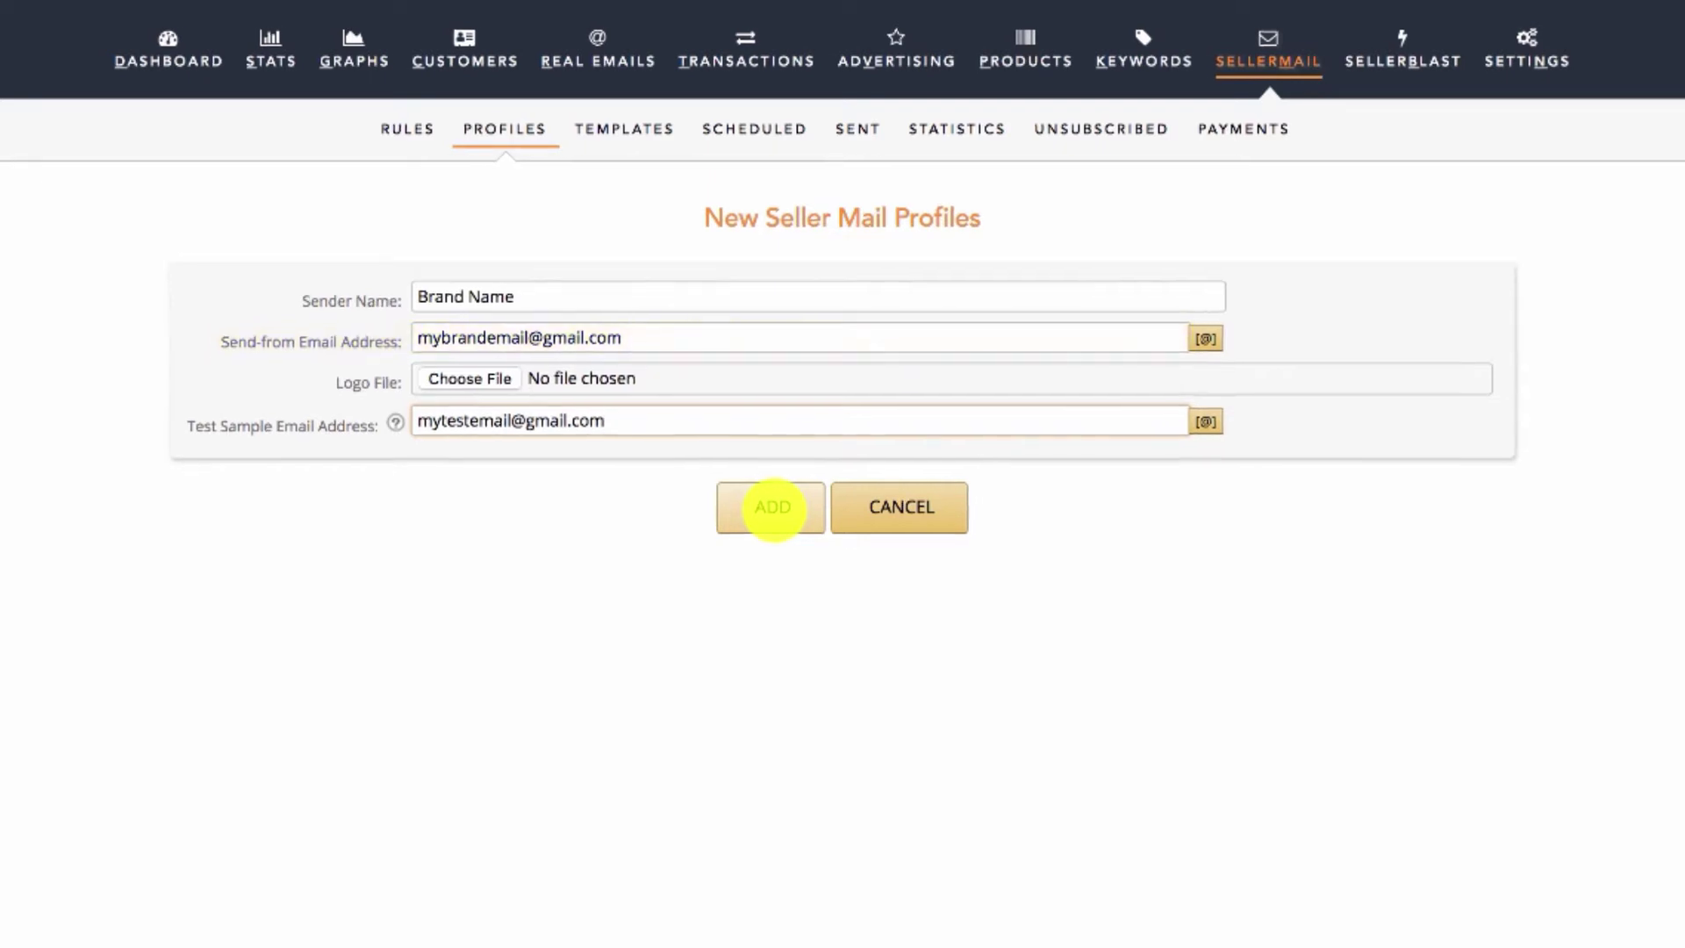
Save the Brand Name profile, confirm it in Profiles, and go back to the Rules list.
click(772, 509)
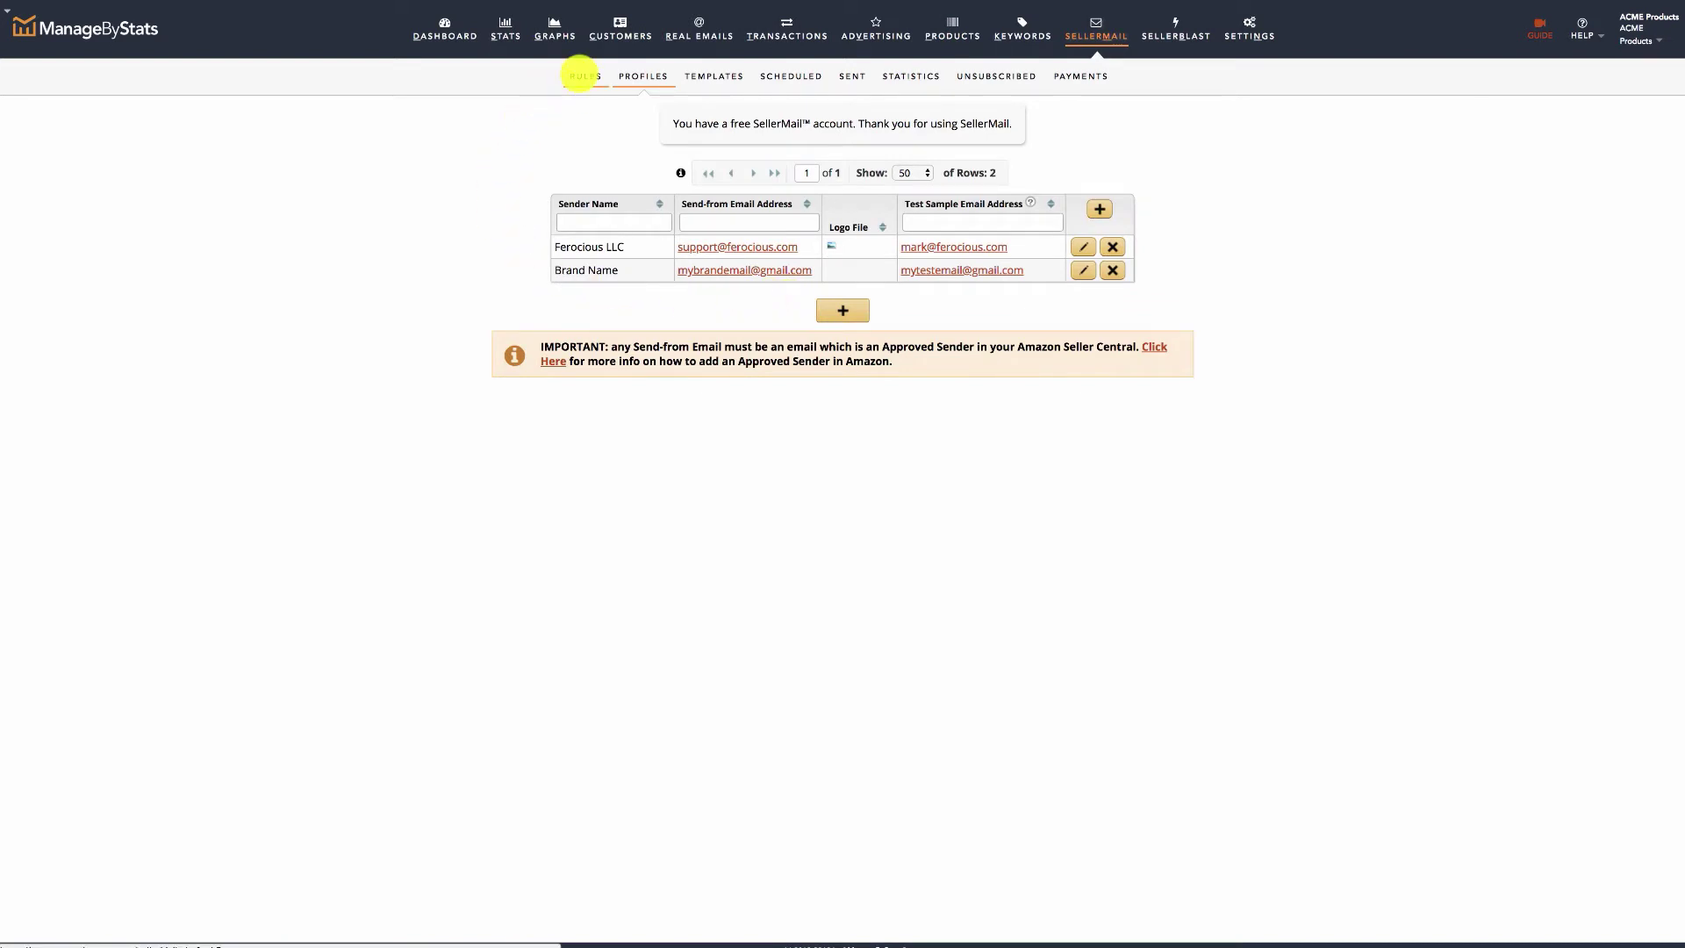
click(582, 75)
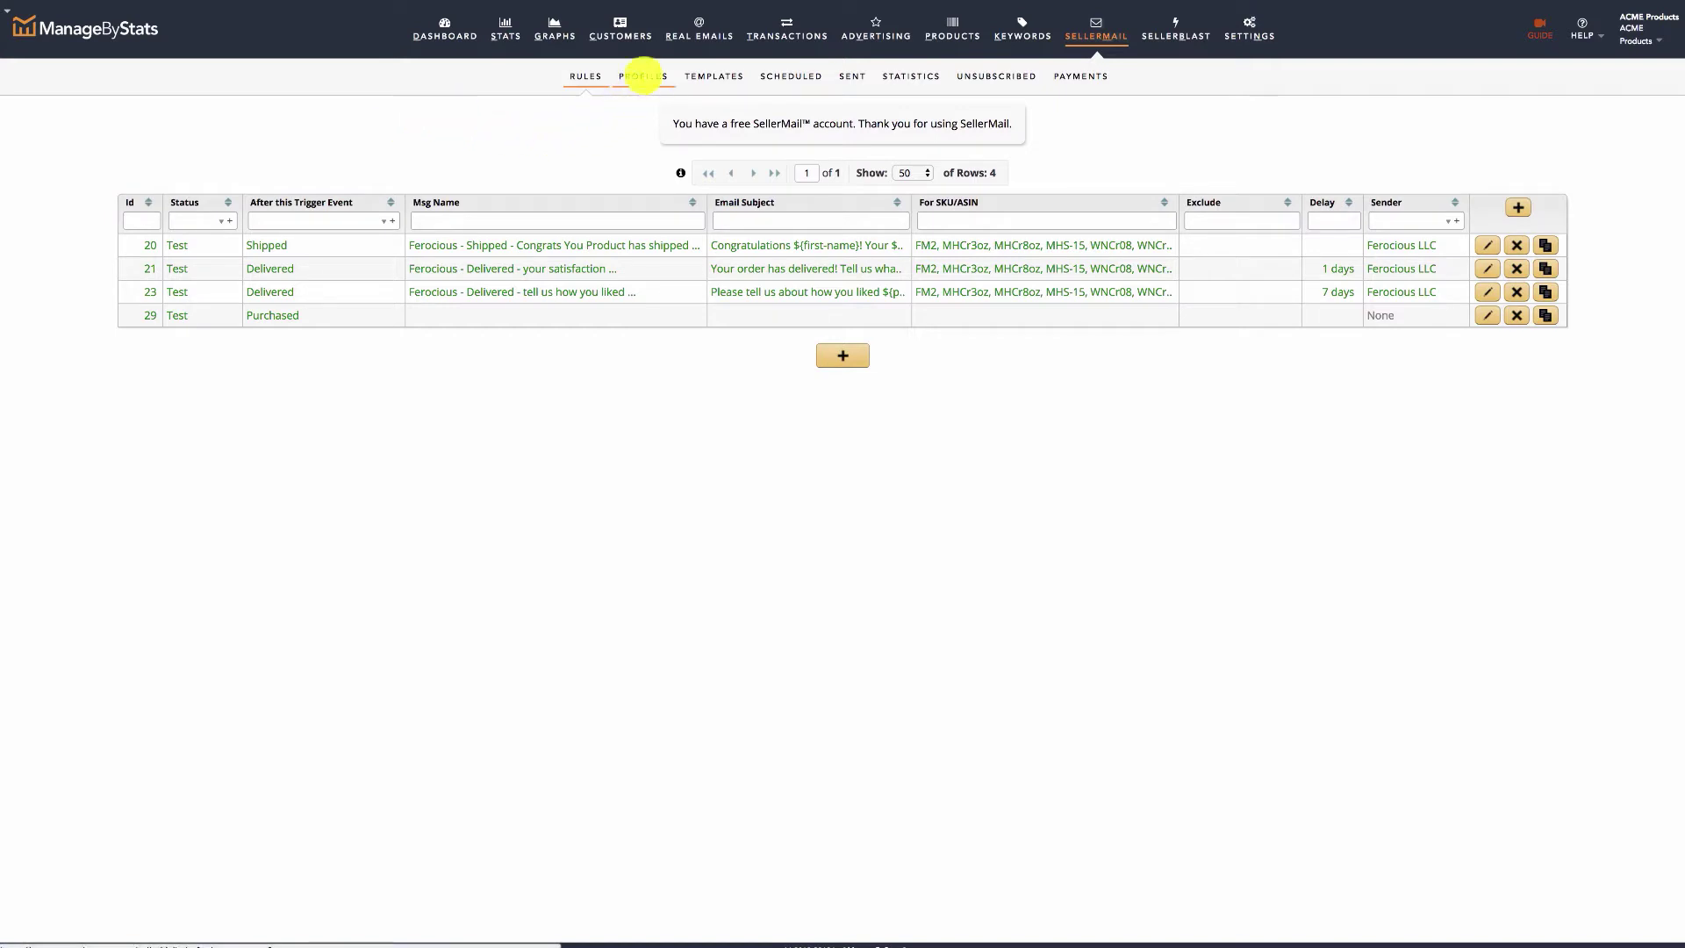
click(644, 76)
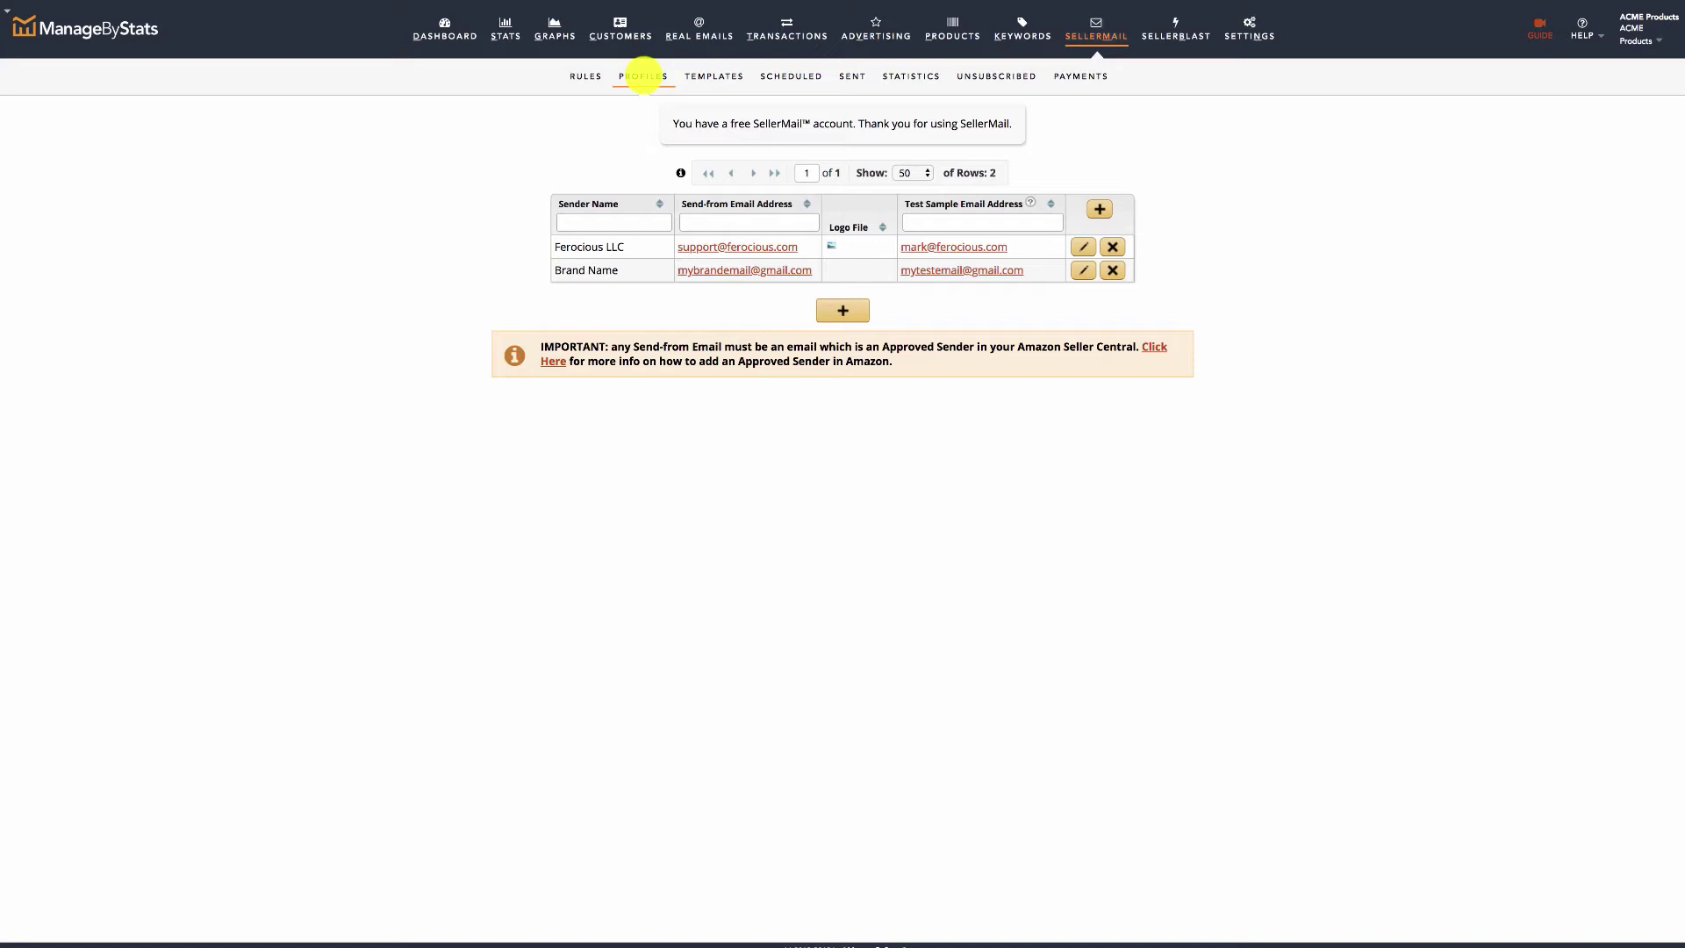
click(585, 76)
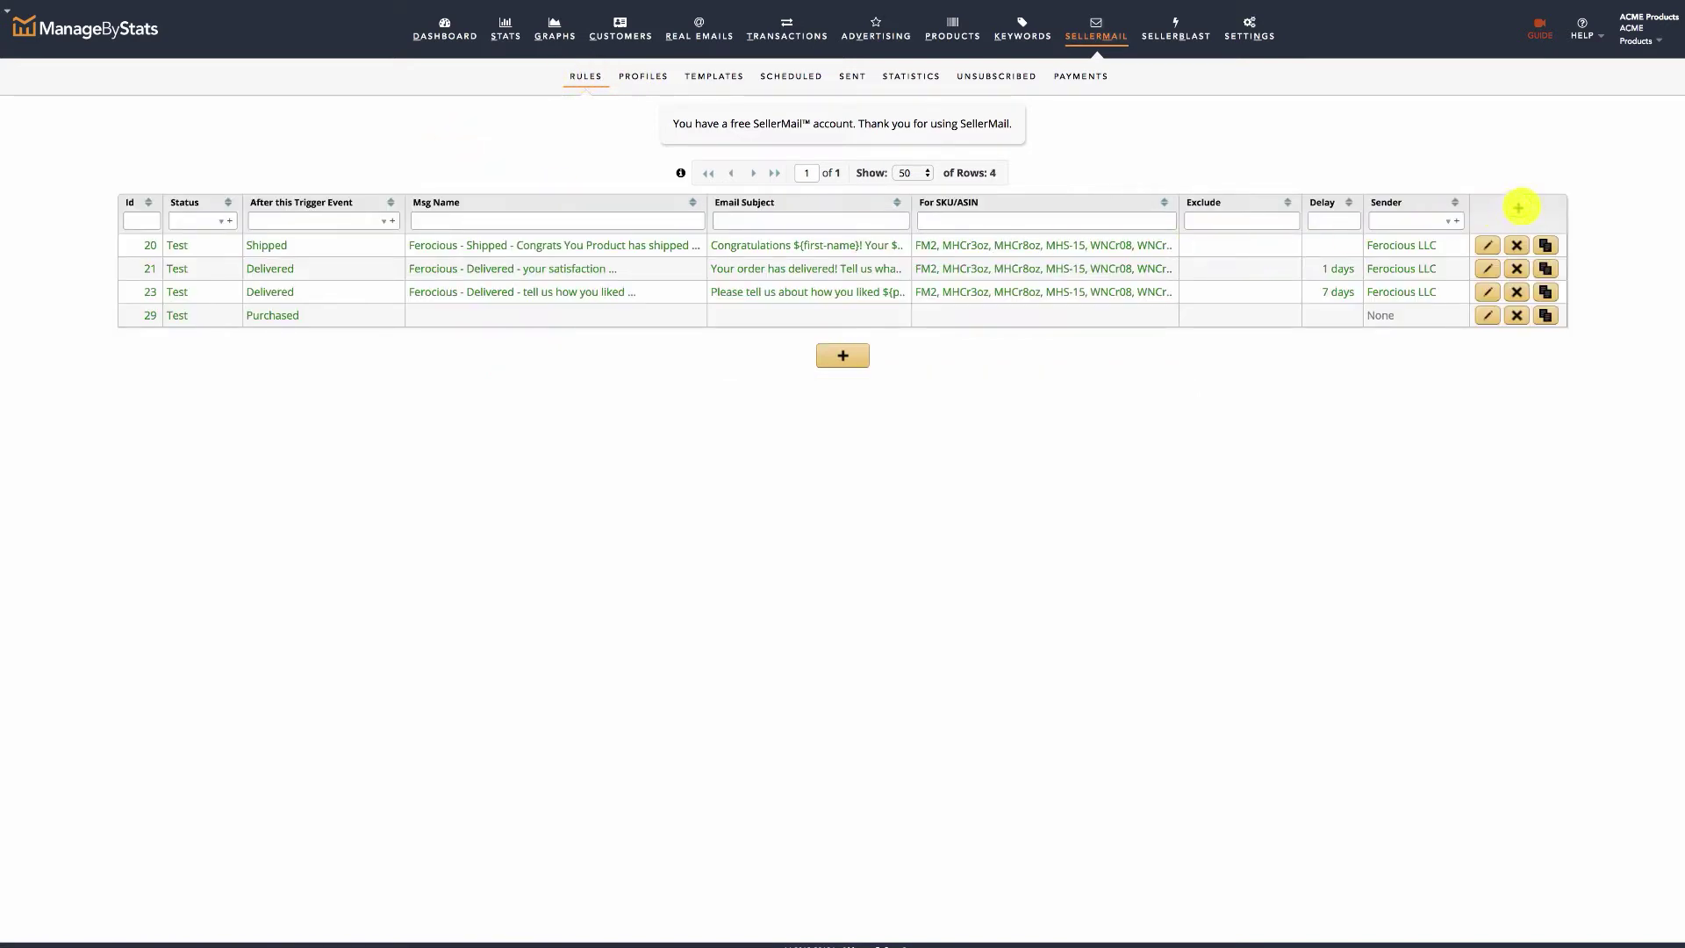
Start a blank email rule named 'test message' with subject 'Subjet line for customer' and body 'My message with all details.'.
click(1518, 207)
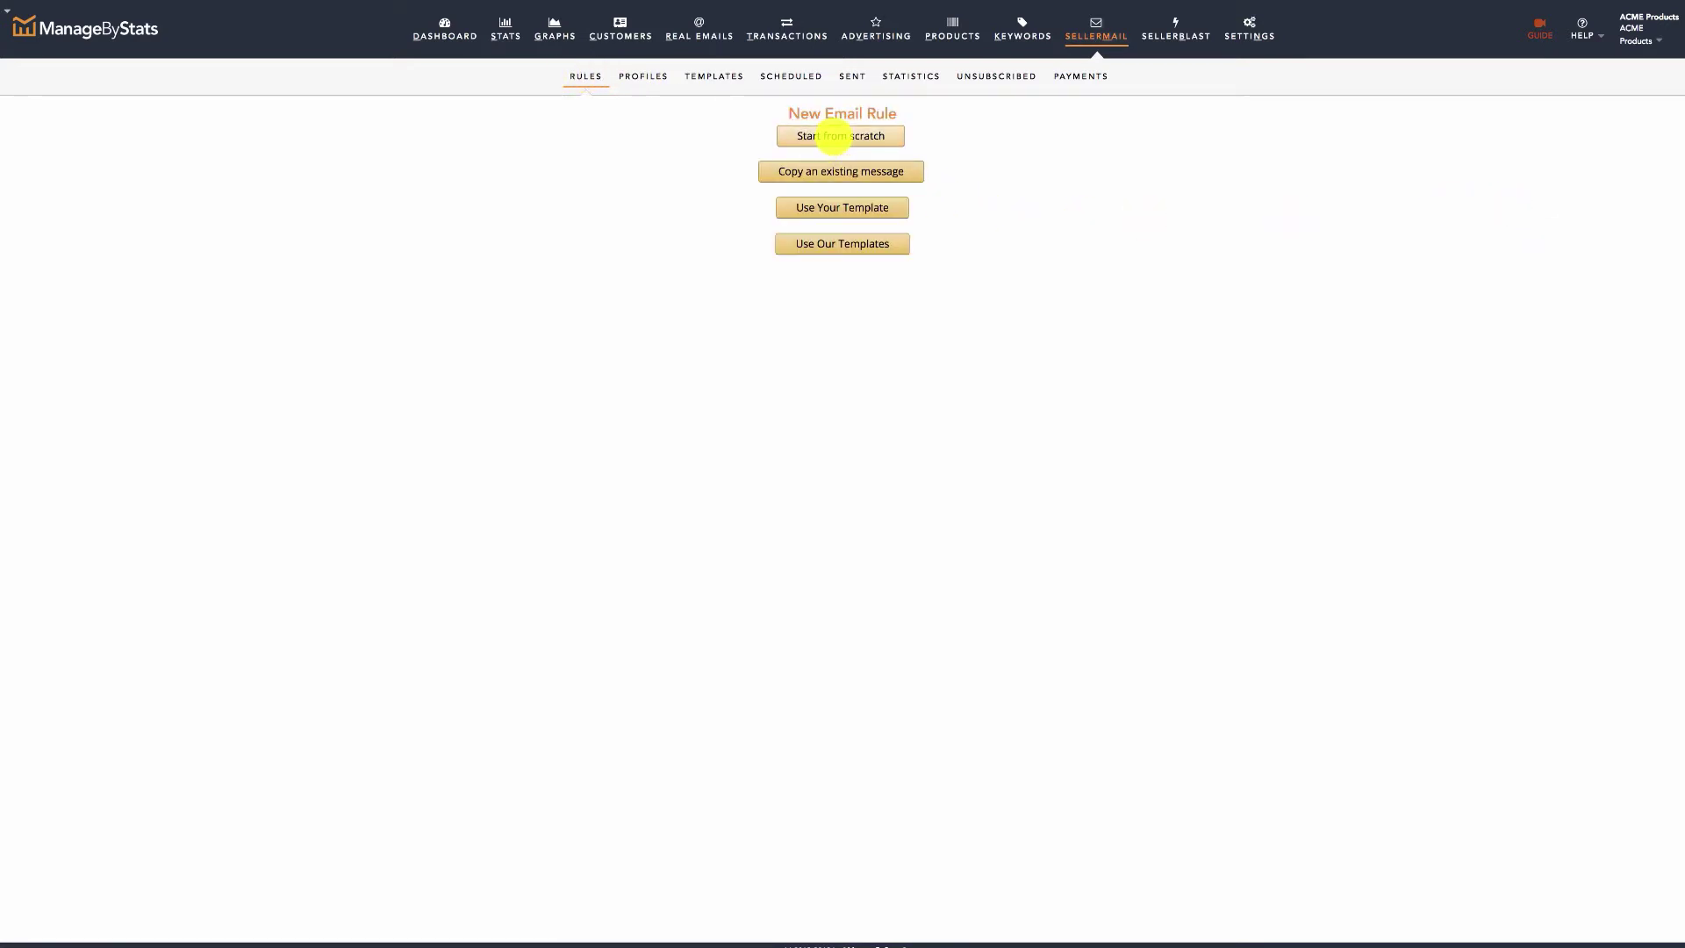
click(833, 138)
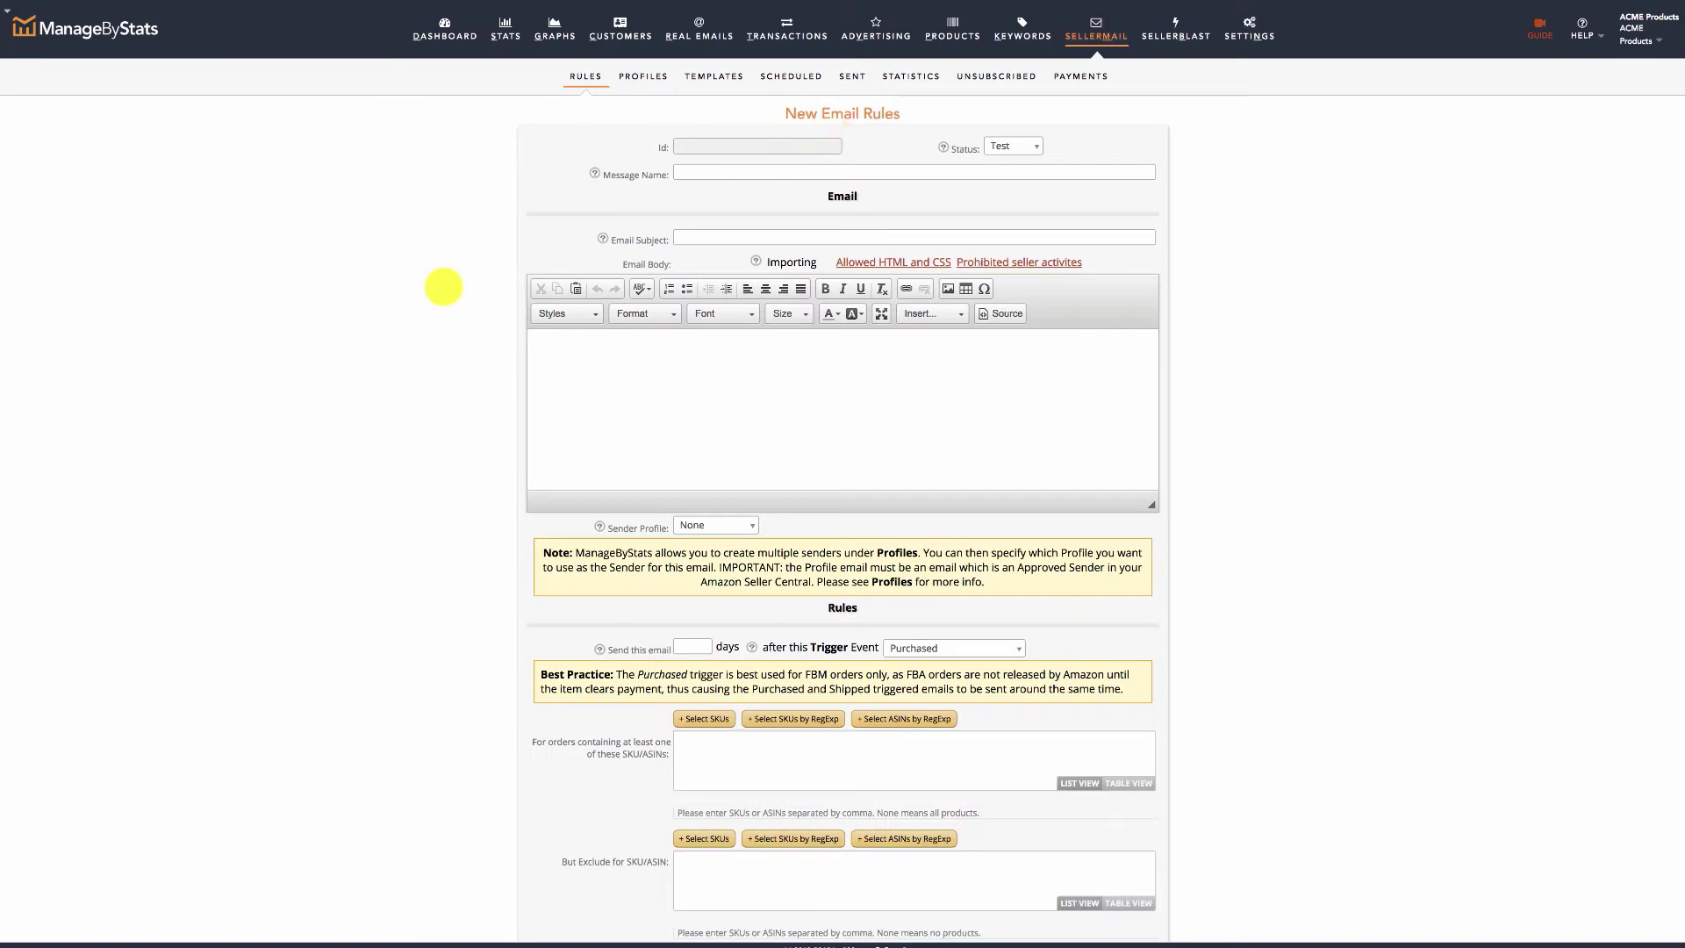
click(683, 174)
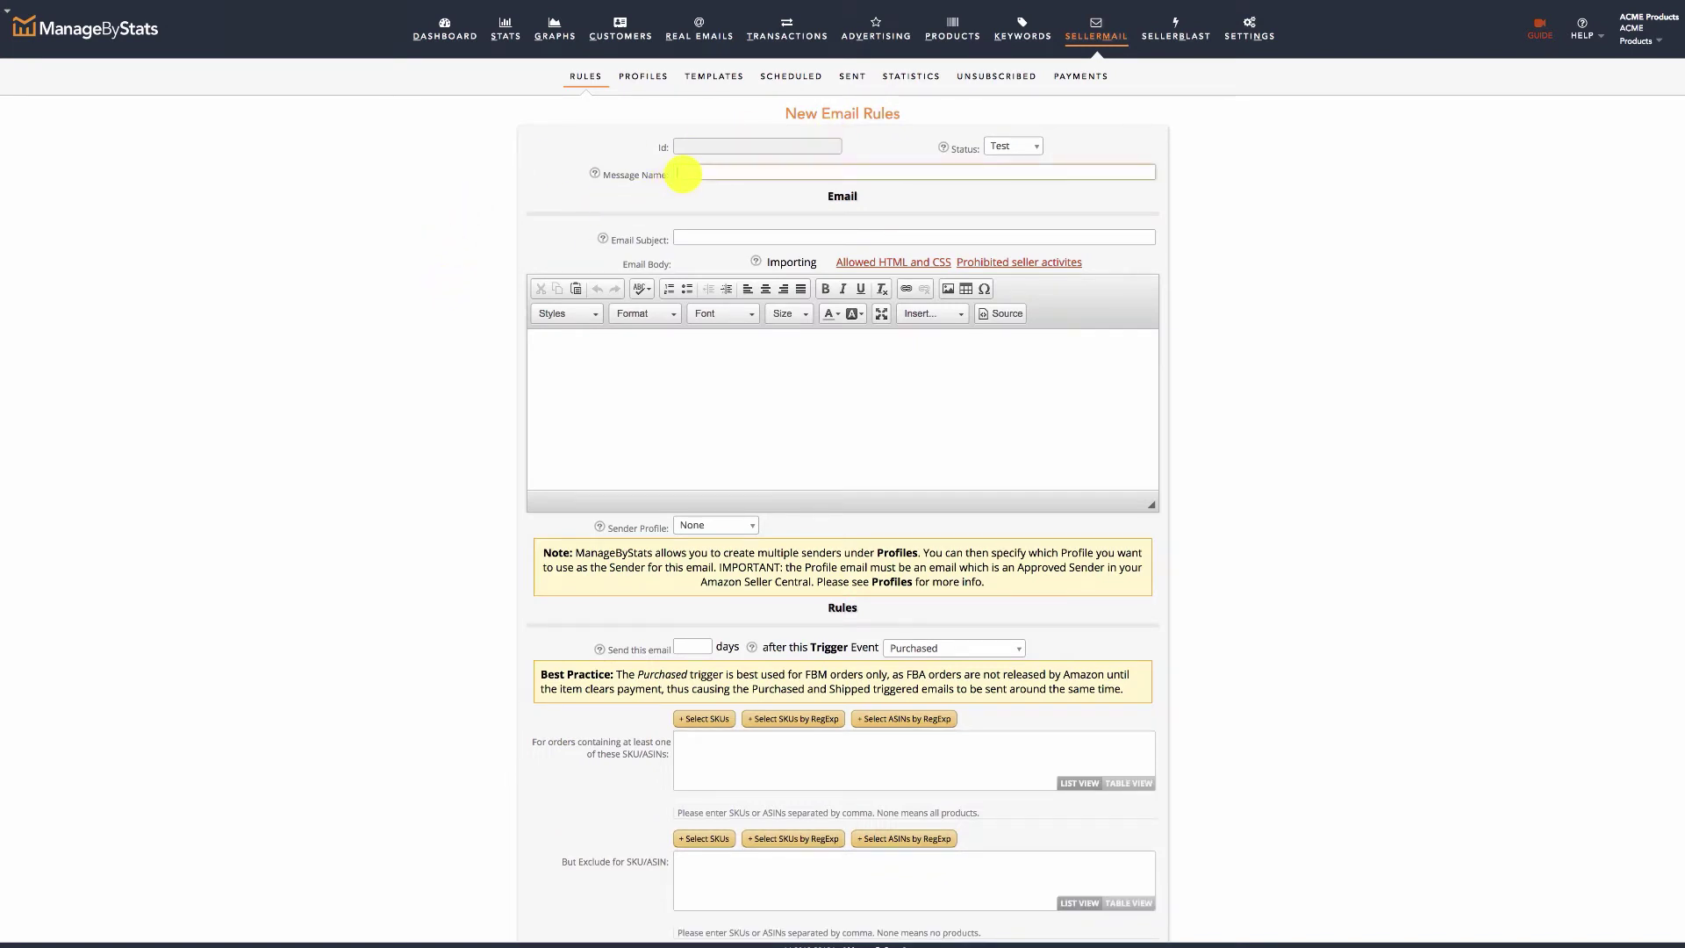
text(test message)
click(711, 238)
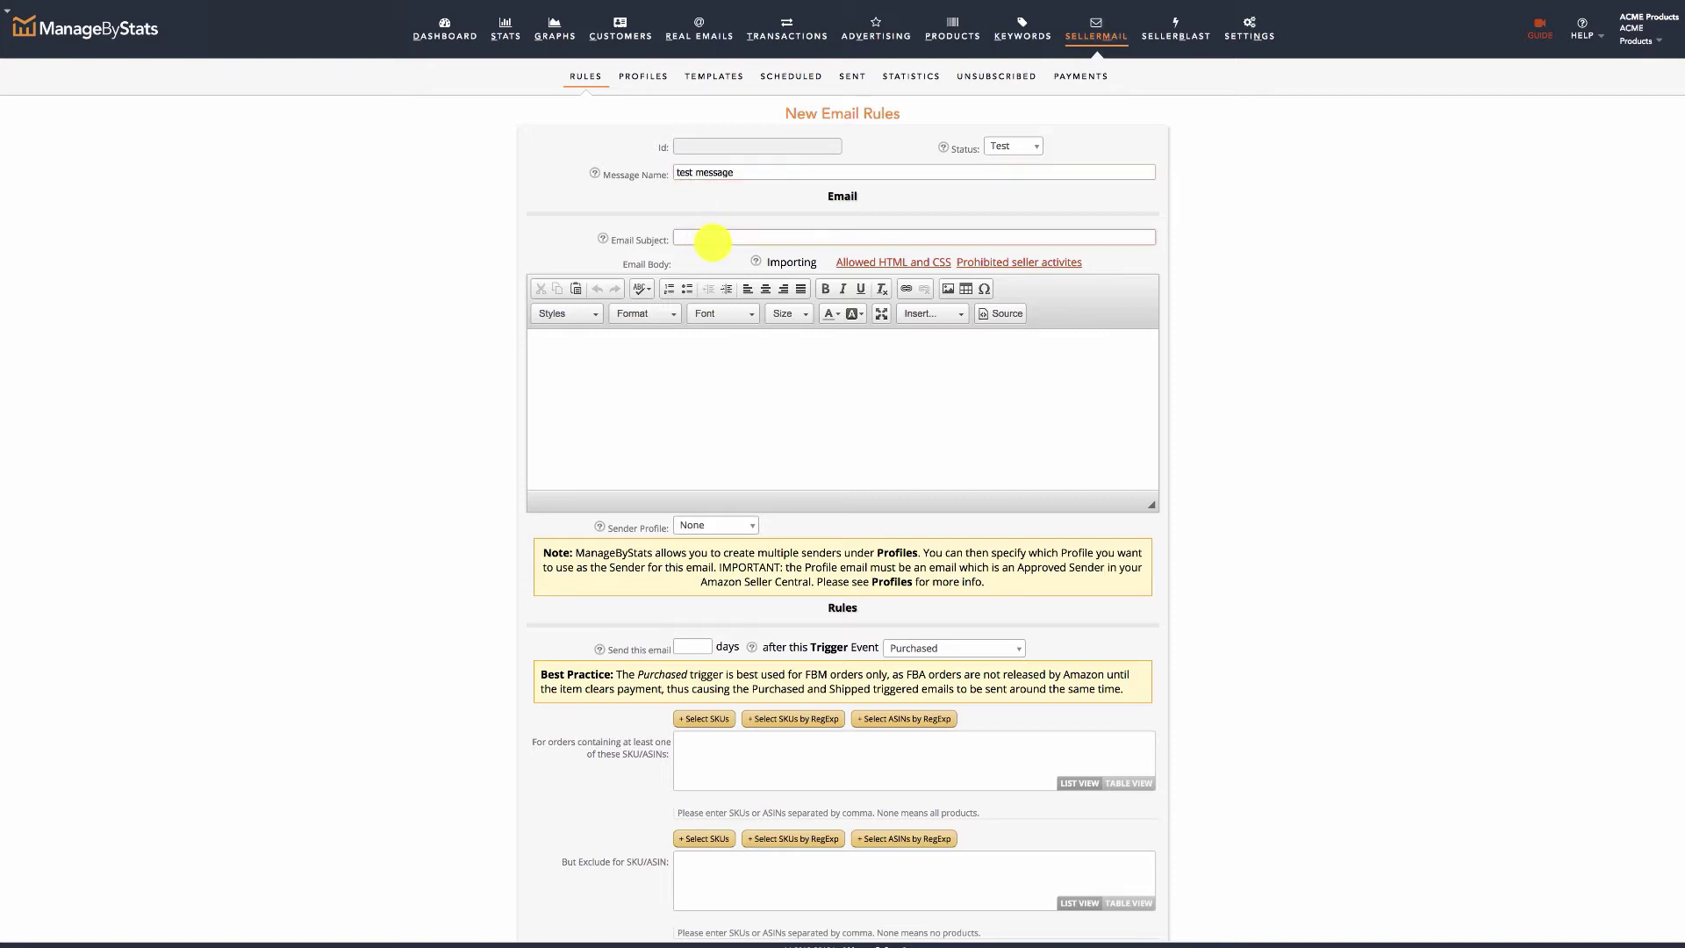
text(Subjet line for customer)
click(711, 360)
text(My message)
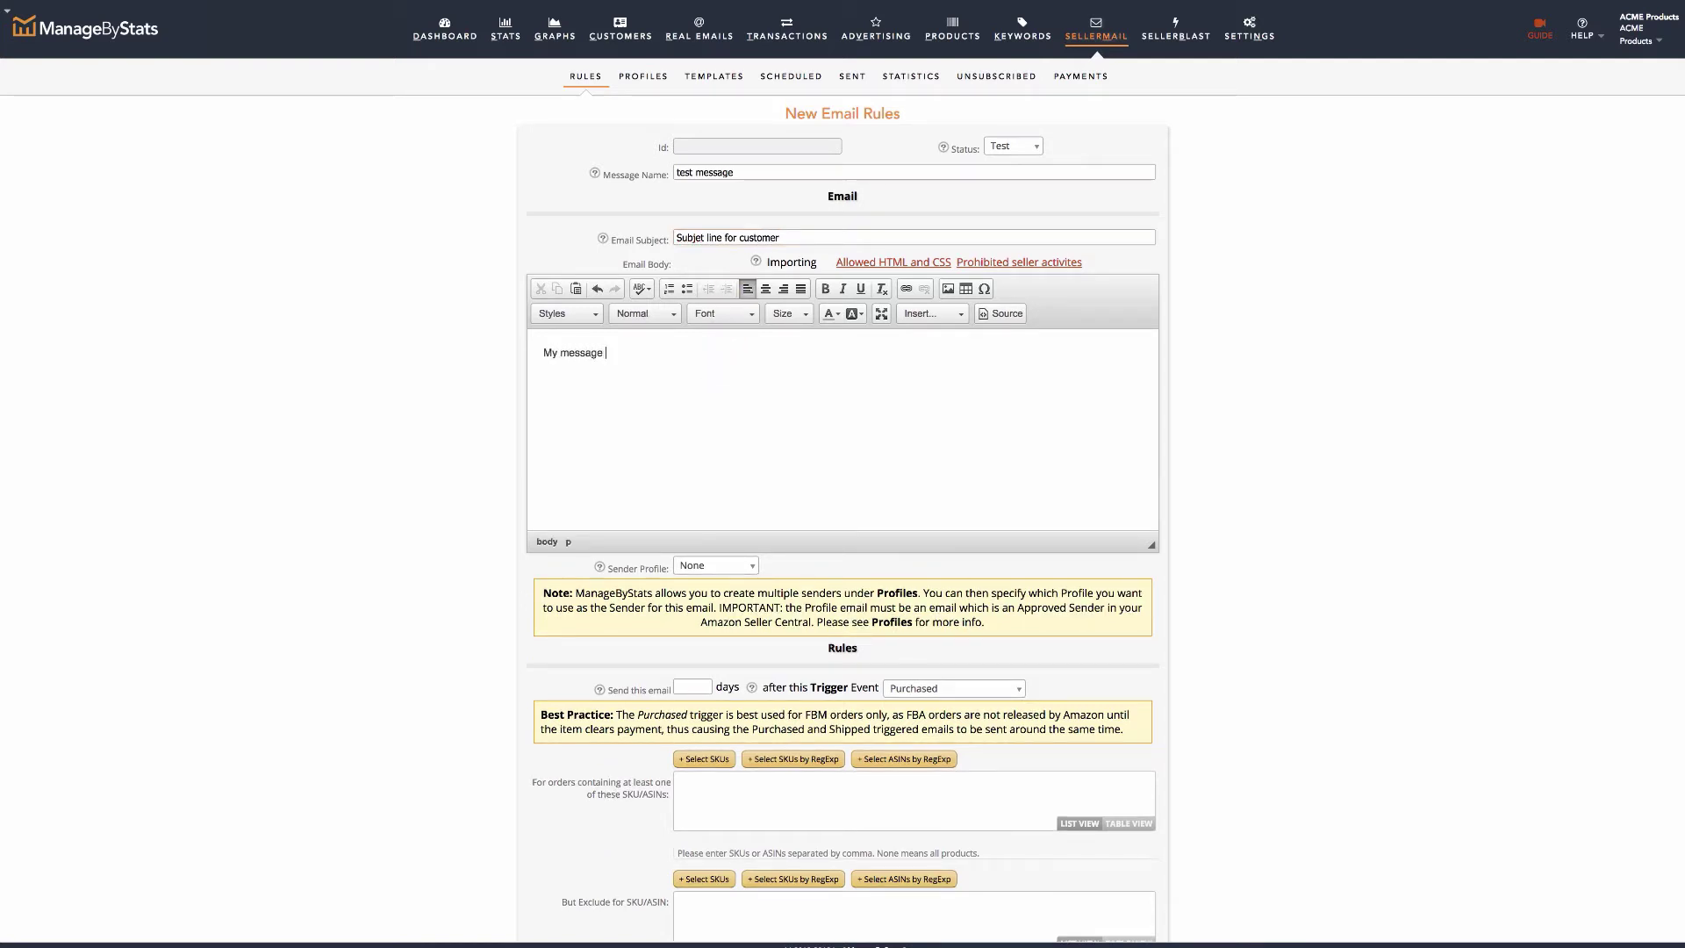
text( with all details.)
Choose Brand Name as the email's sender profile, leaving the placeholder variables unused.
click(923, 314)
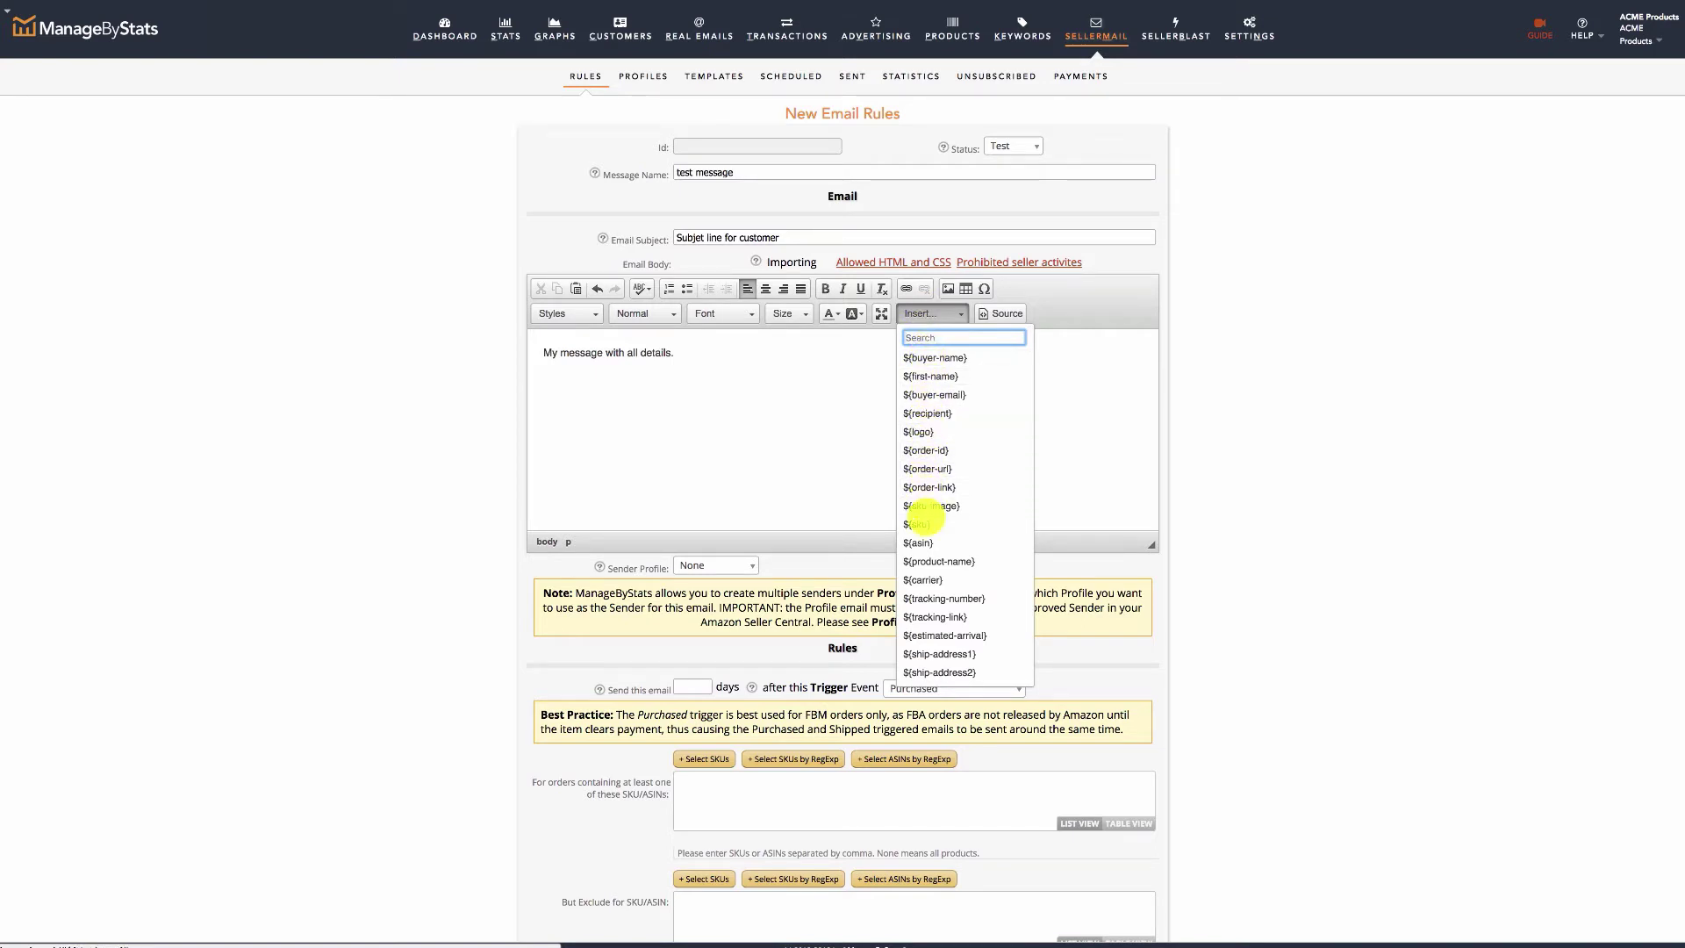
click(803, 382)
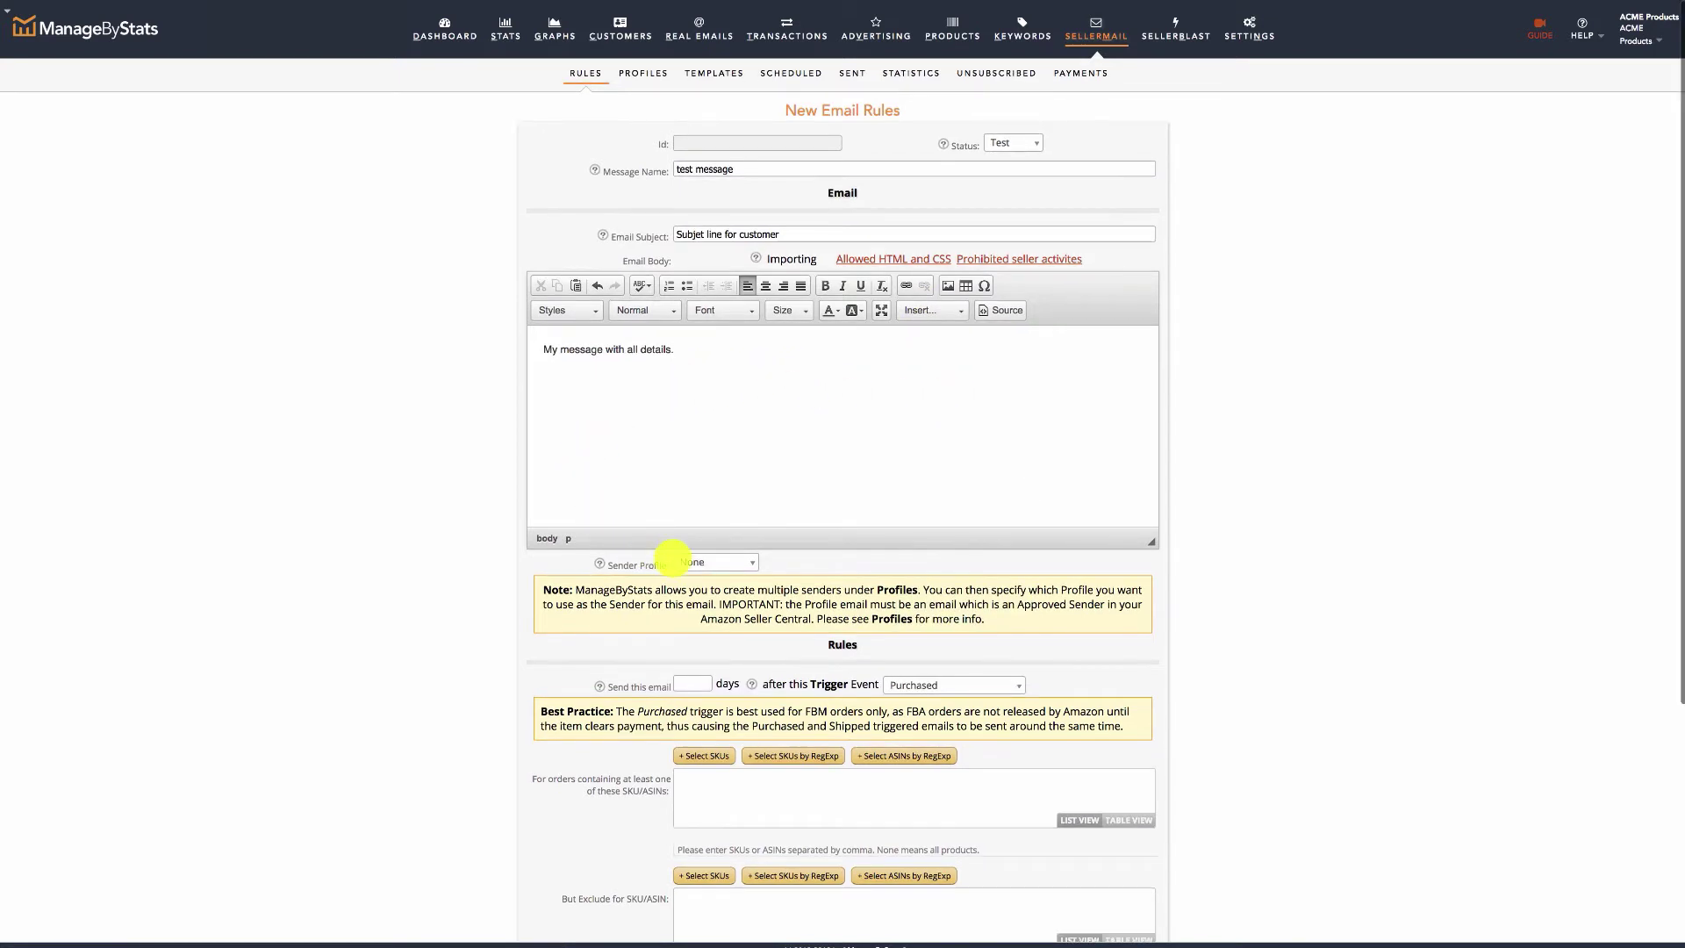
click(731, 561)
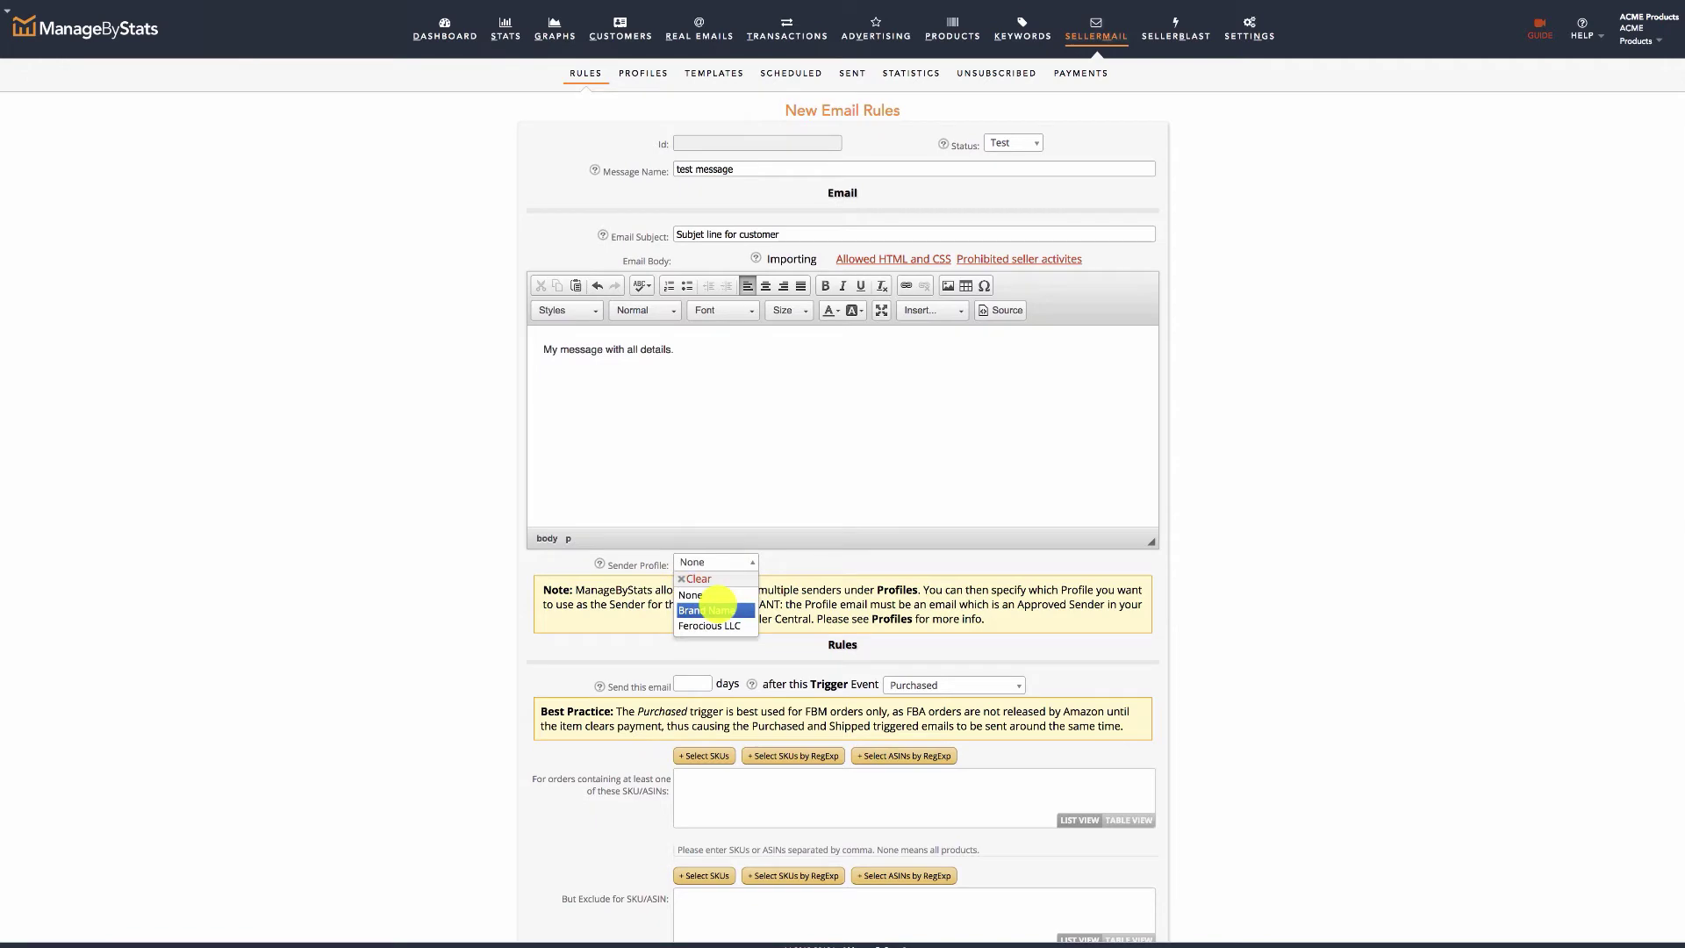
click(715, 609)
Schedule the email 7 days after the Delivered trigger and enter 'Select SKUs with buttons above' for SKUs.
scroll(421, 554, down, 4)
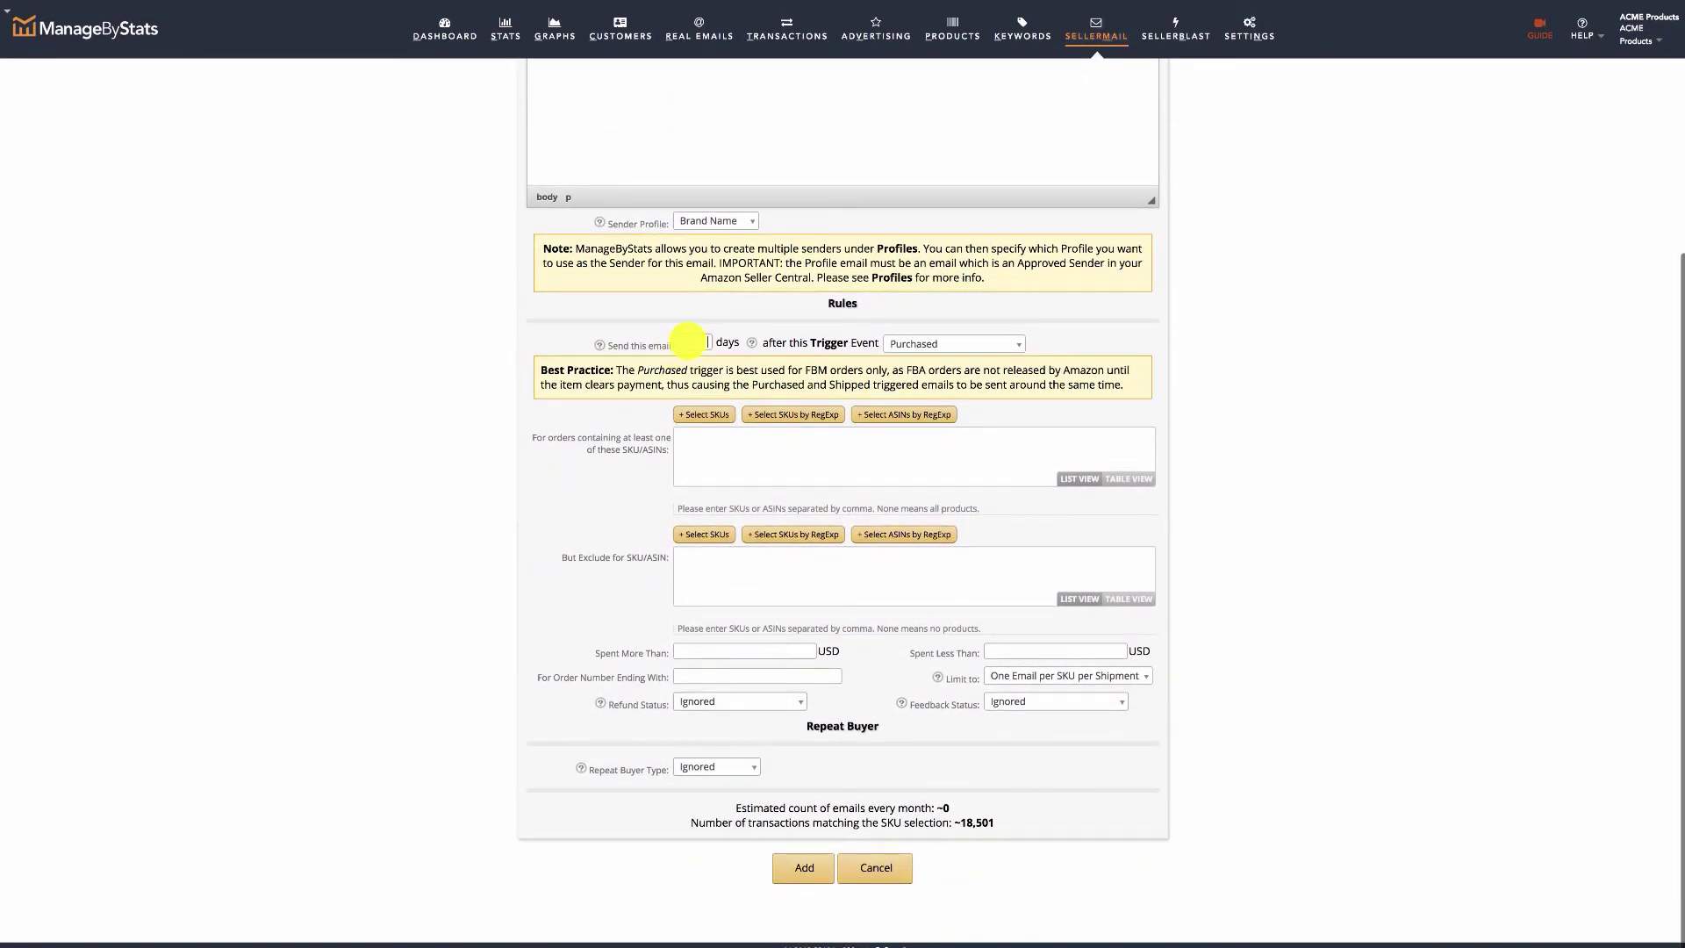
click(690, 341)
text(7)
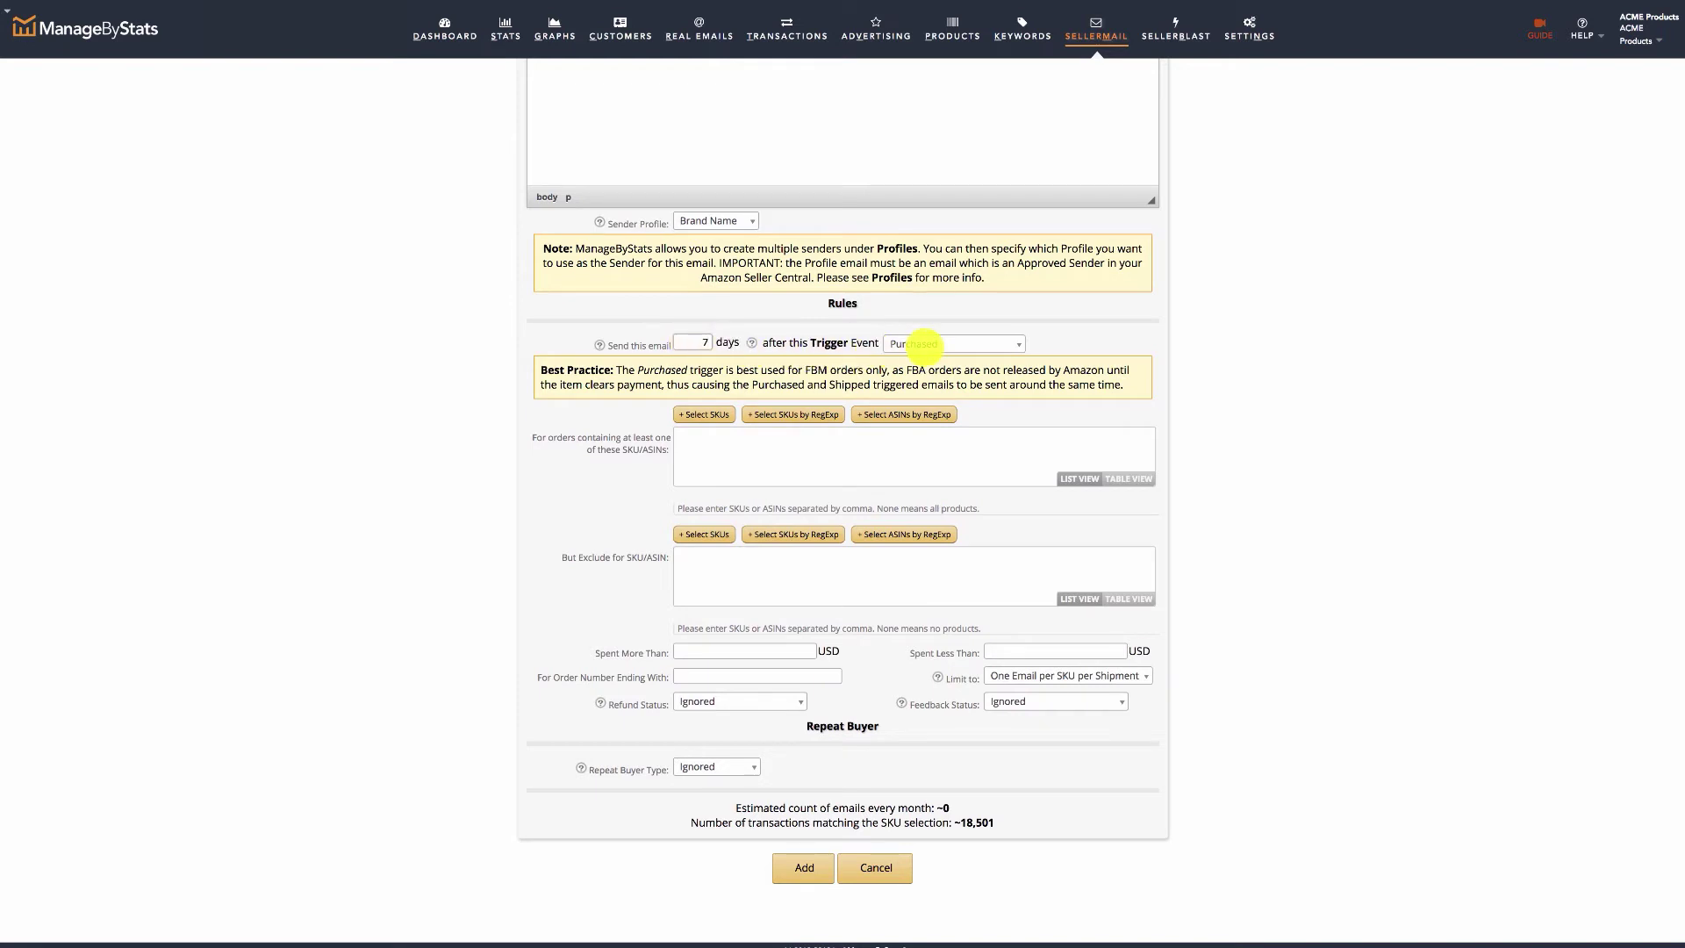
click(921, 342)
click(912, 448)
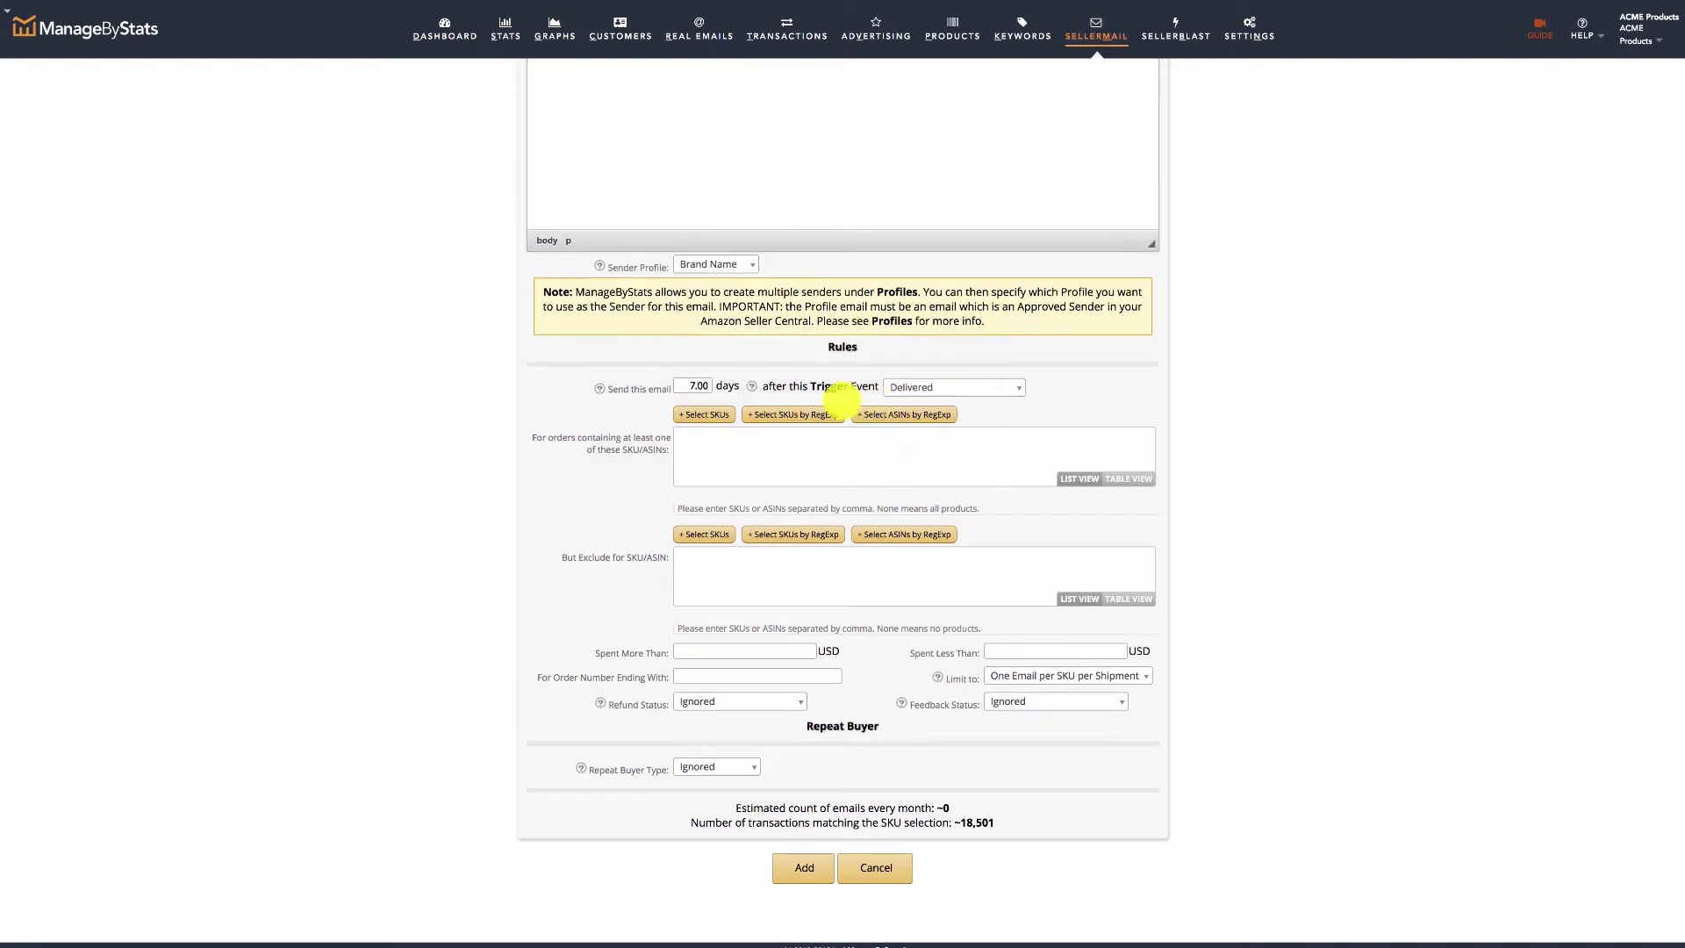
click(729, 443)
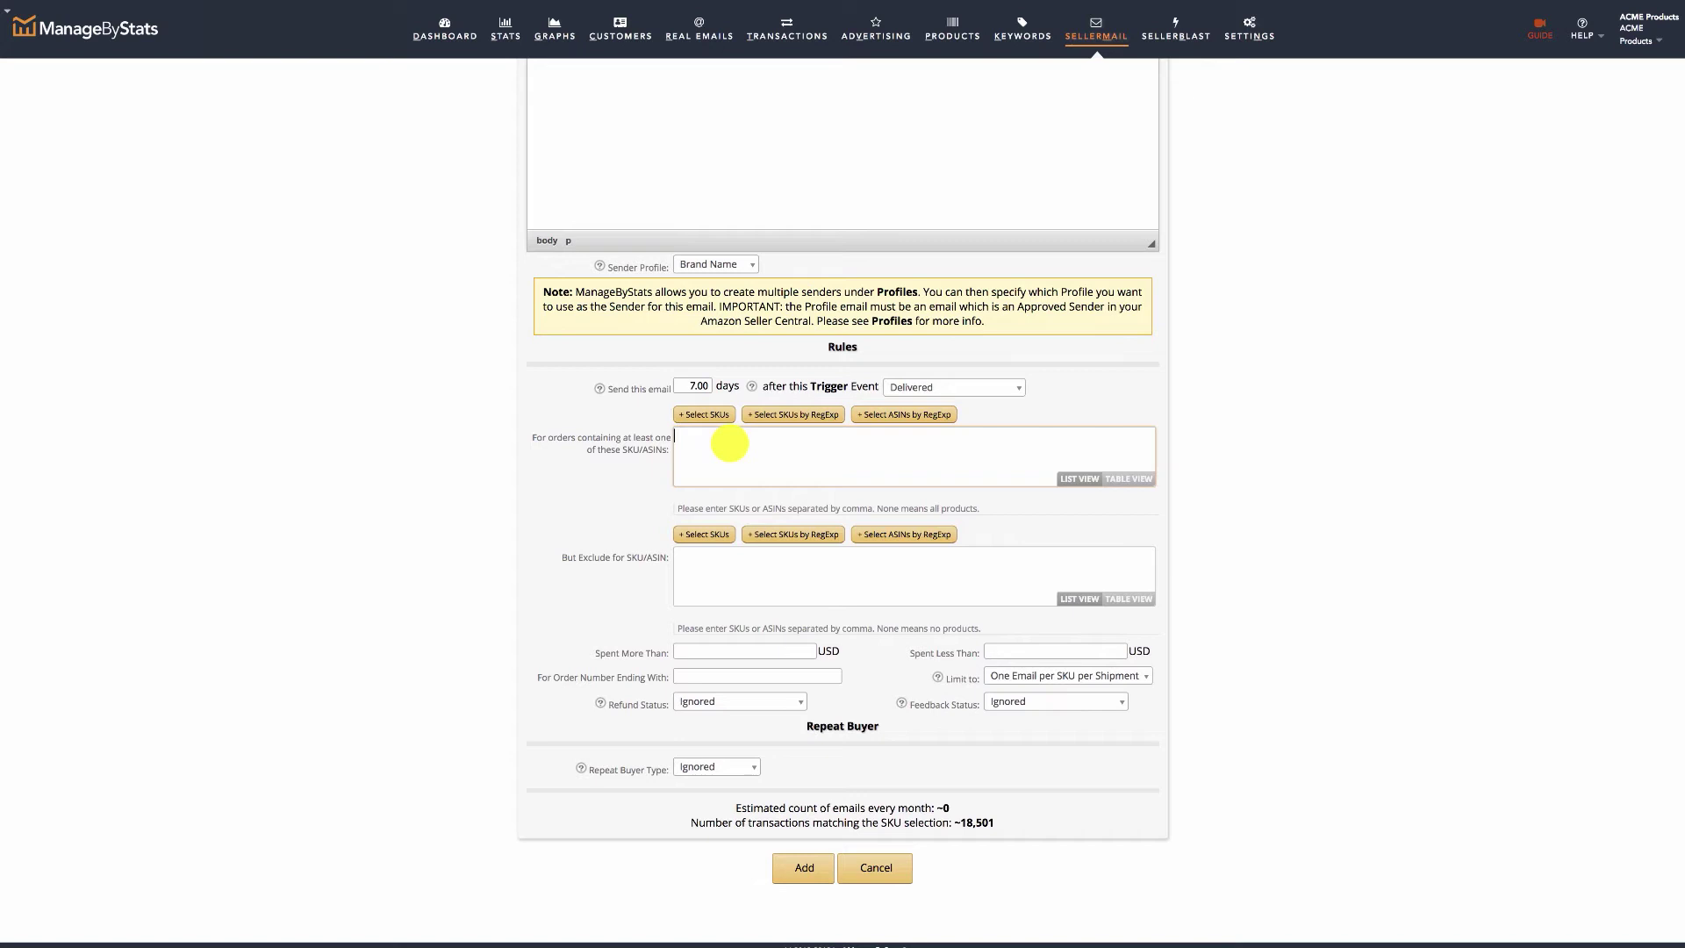
text(Select SKU)
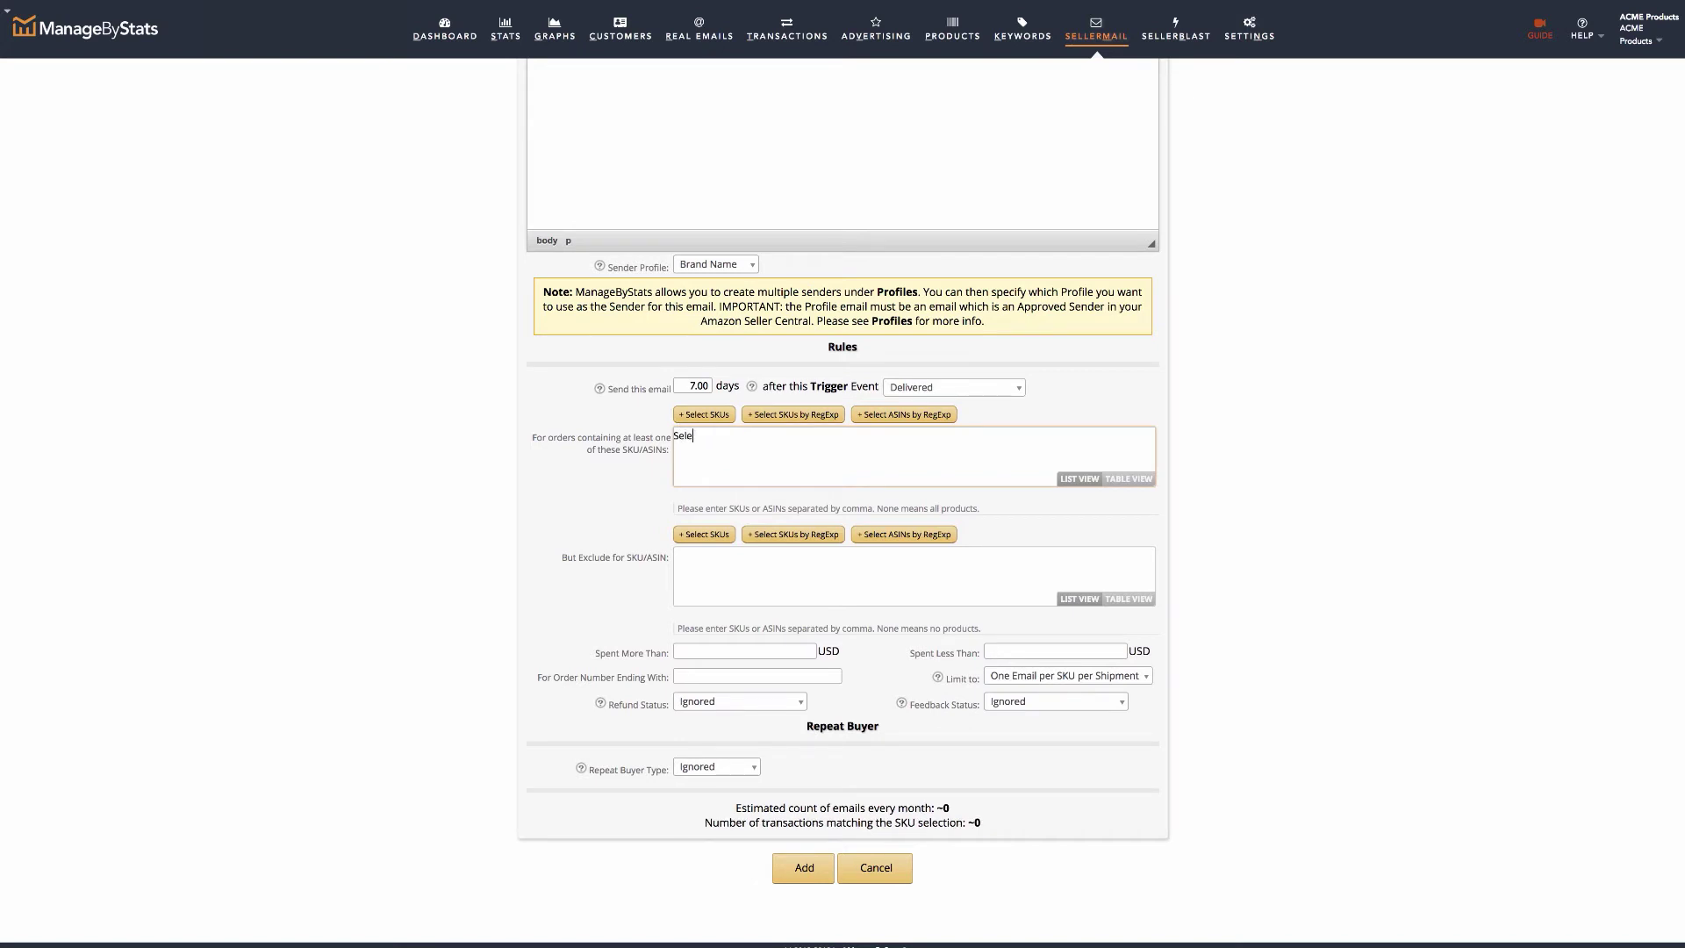
text(s with buttons above)
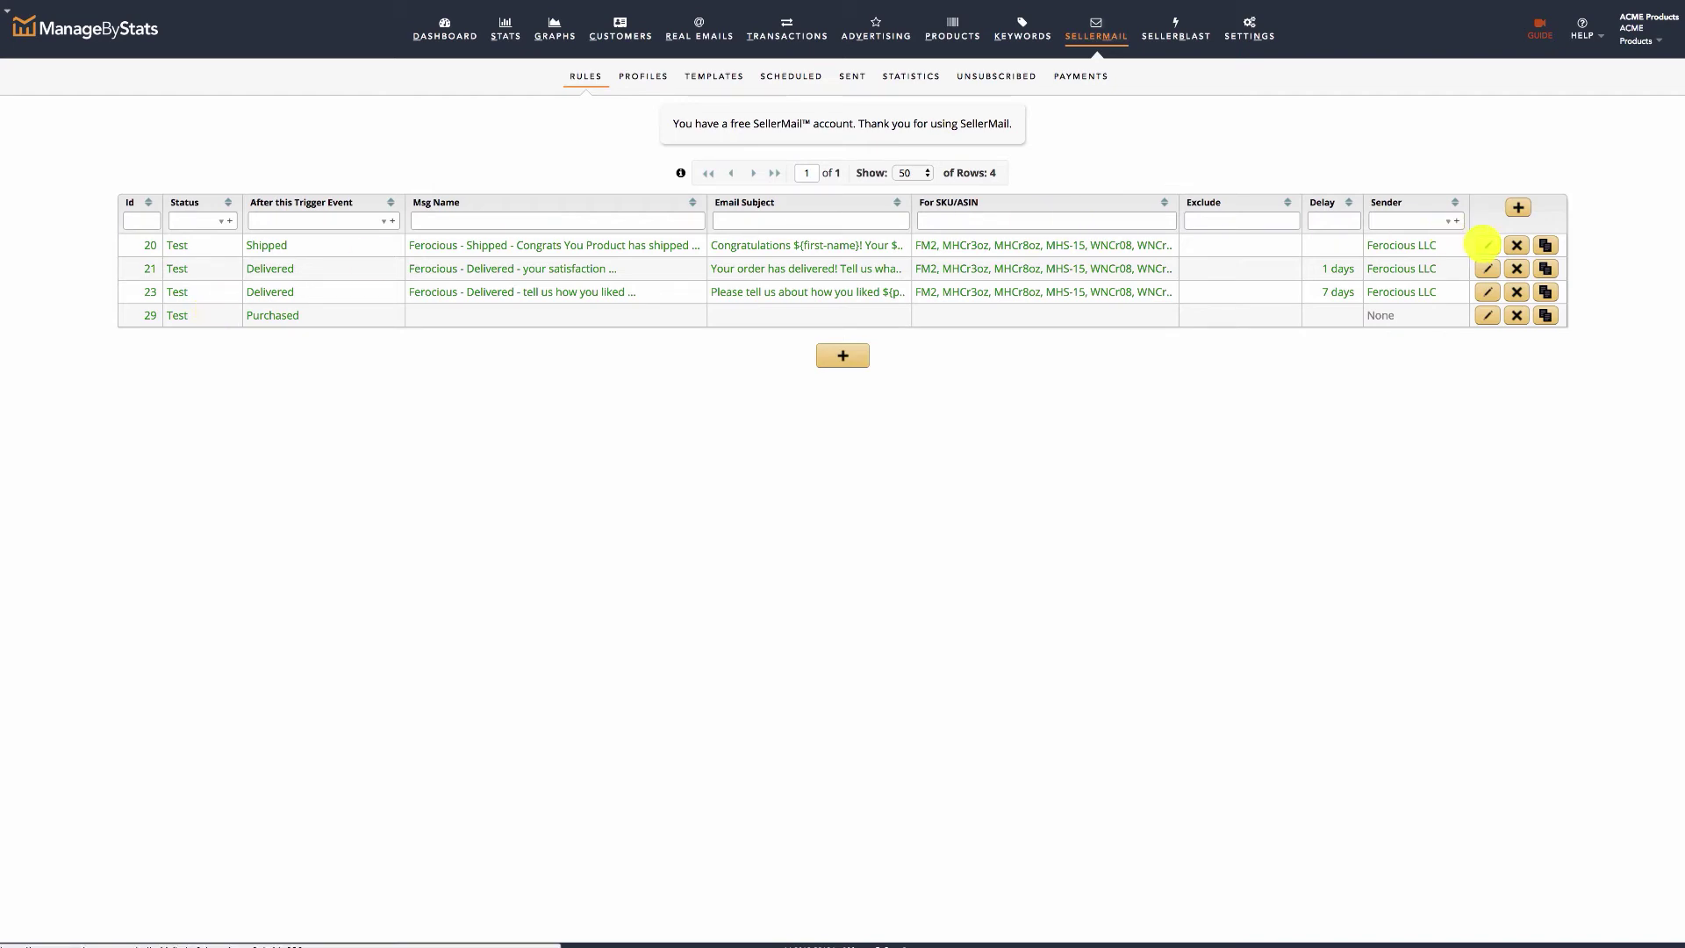
Edit the Shipped rule 20, change its Status from Test to Active, and save it.
click(1485, 245)
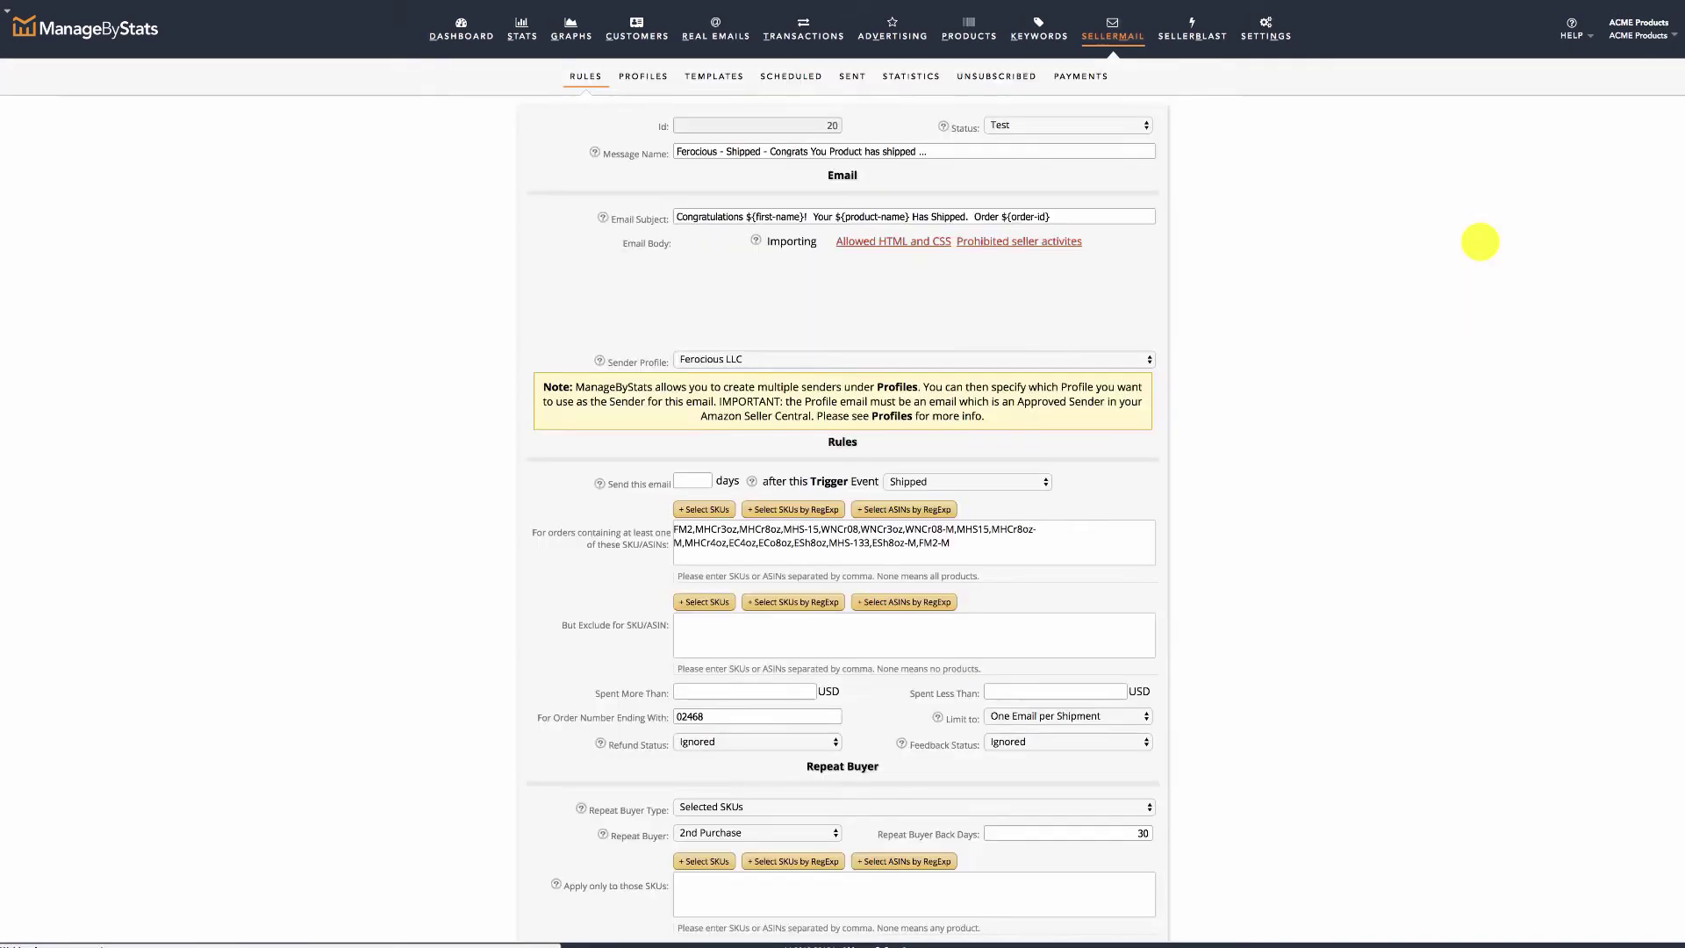
click(1049, 123)
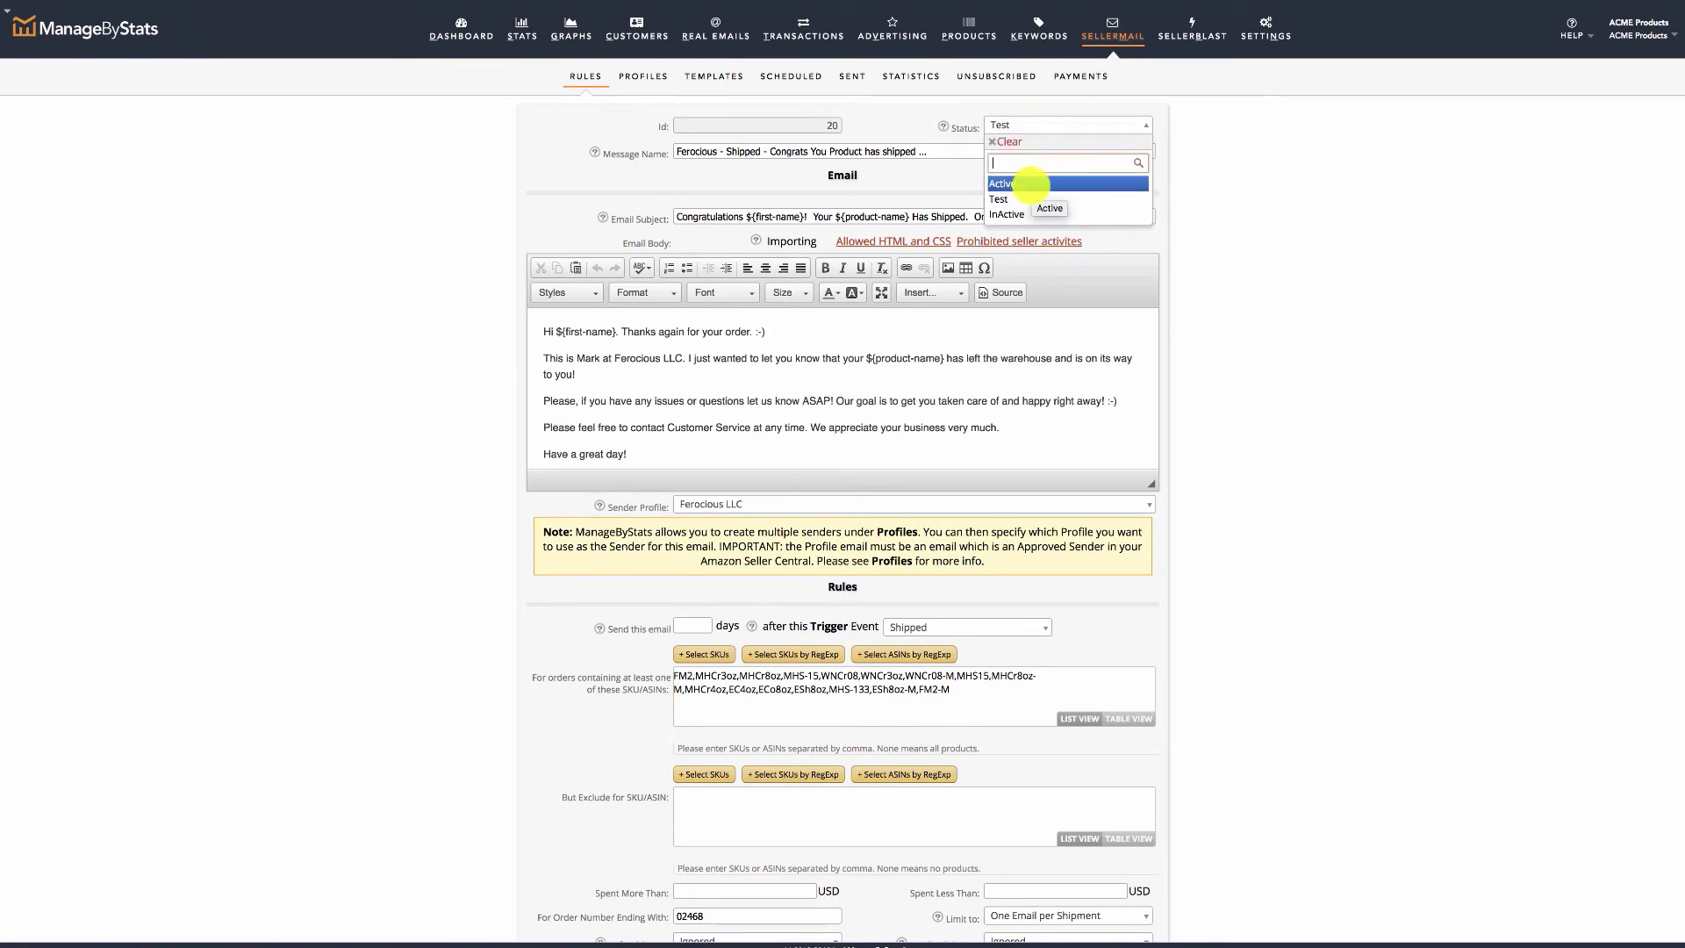
click(1029, 184)
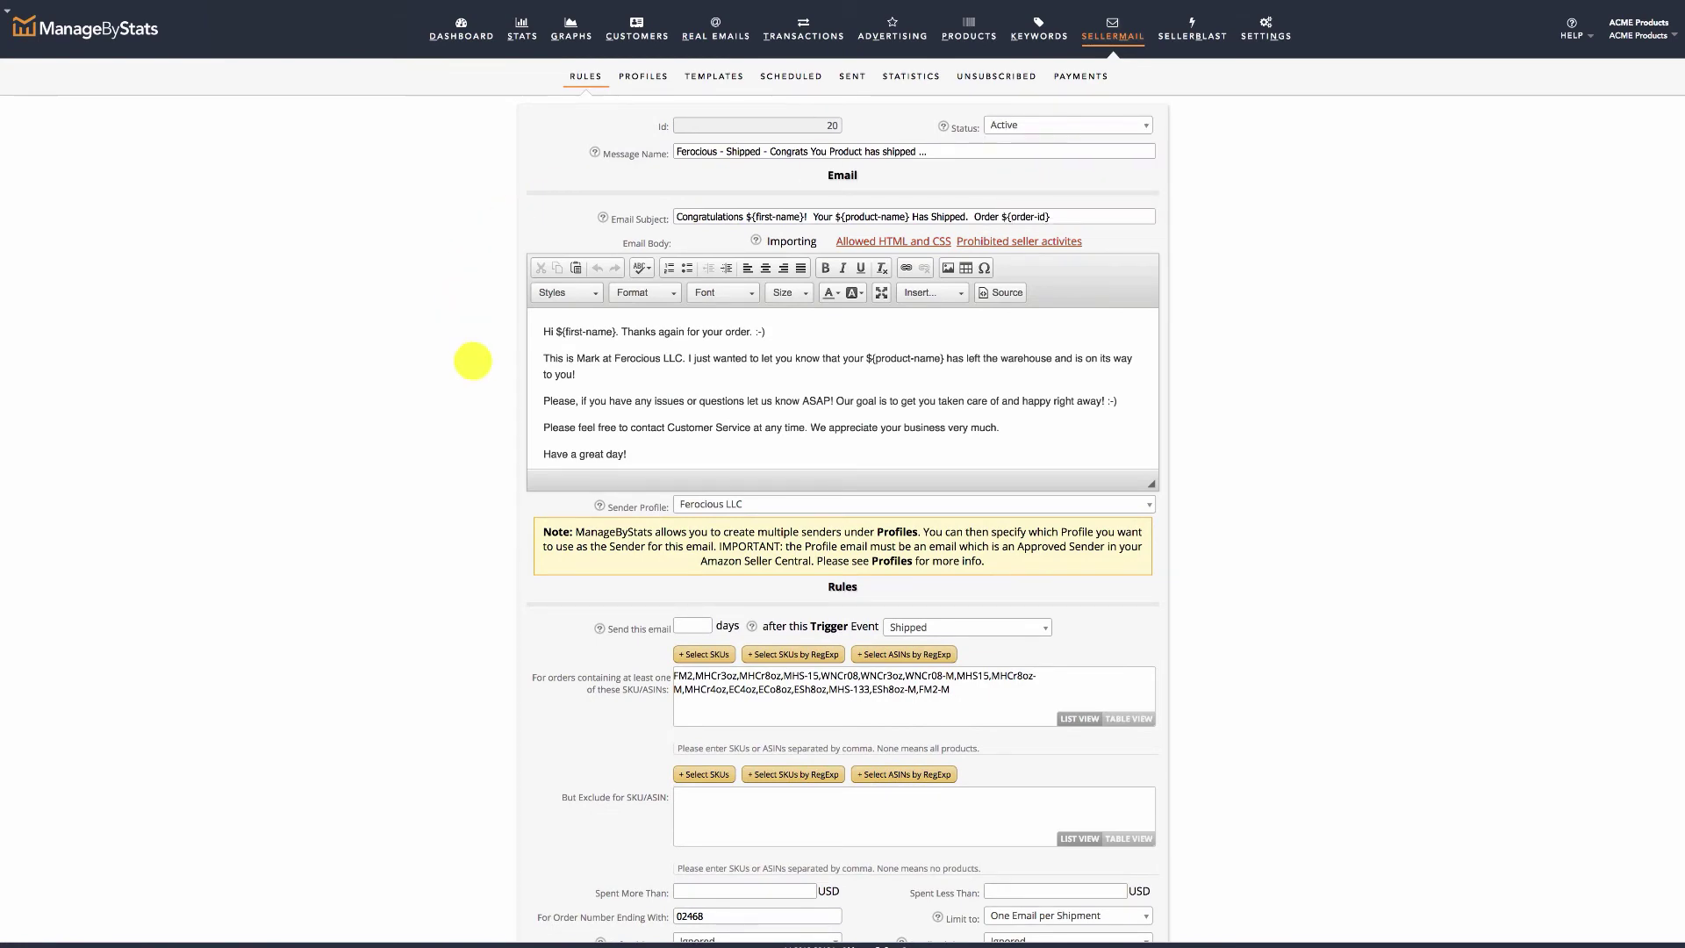
scroll(472, 360, down, 10)
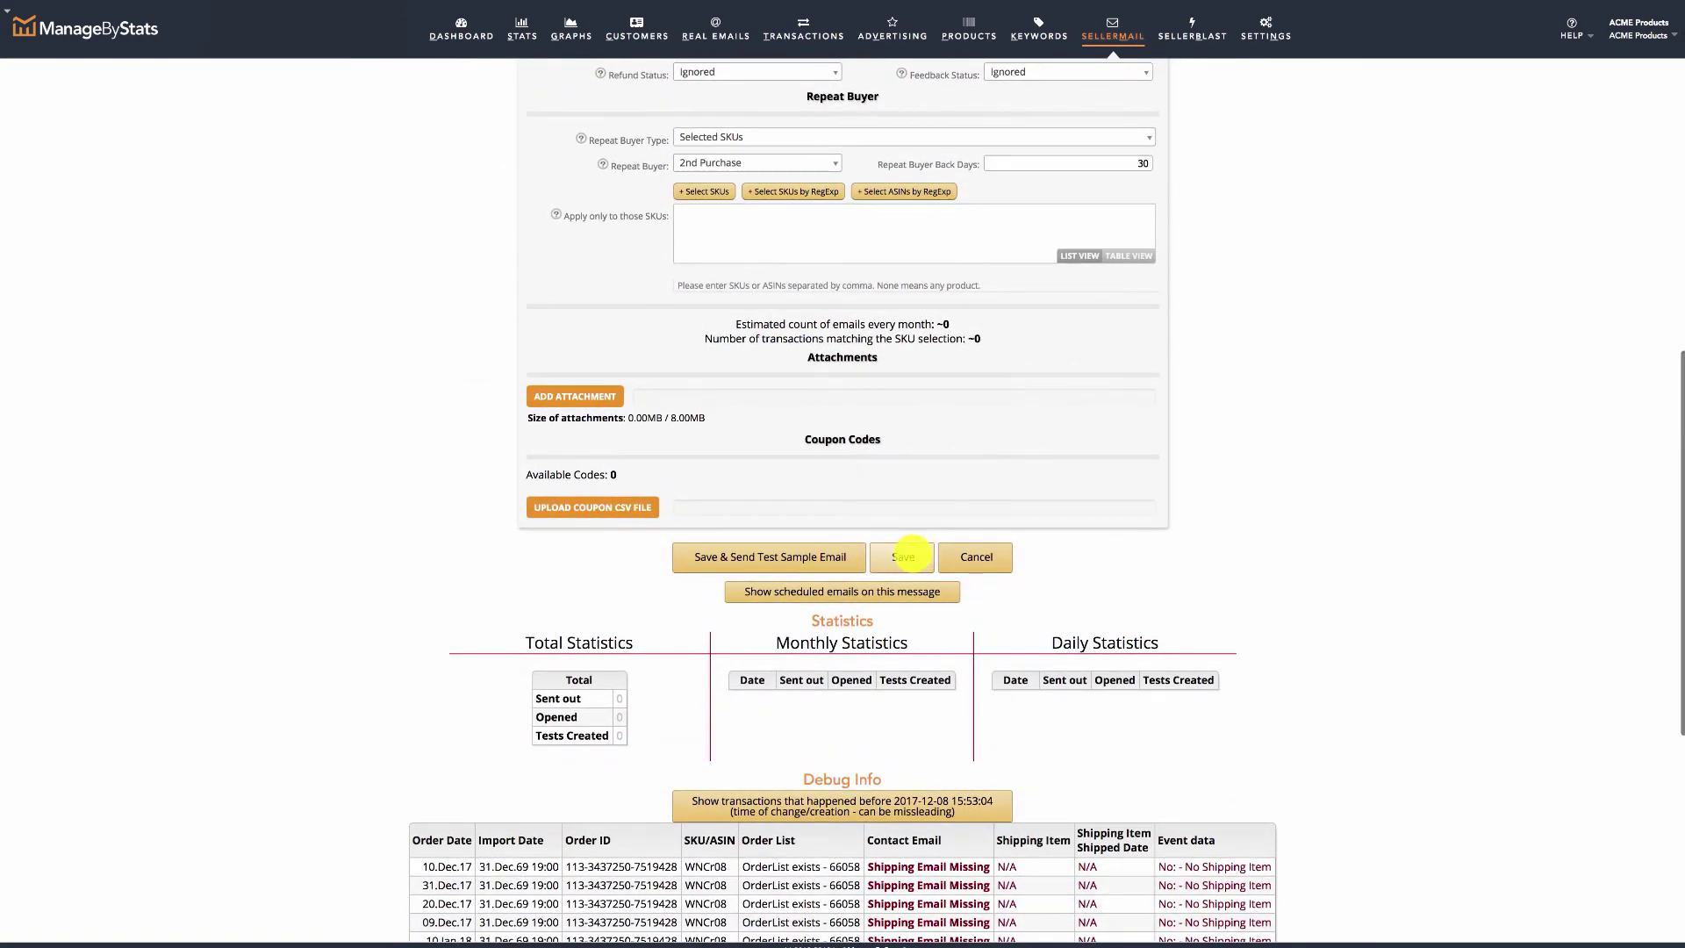
click(902, 556)
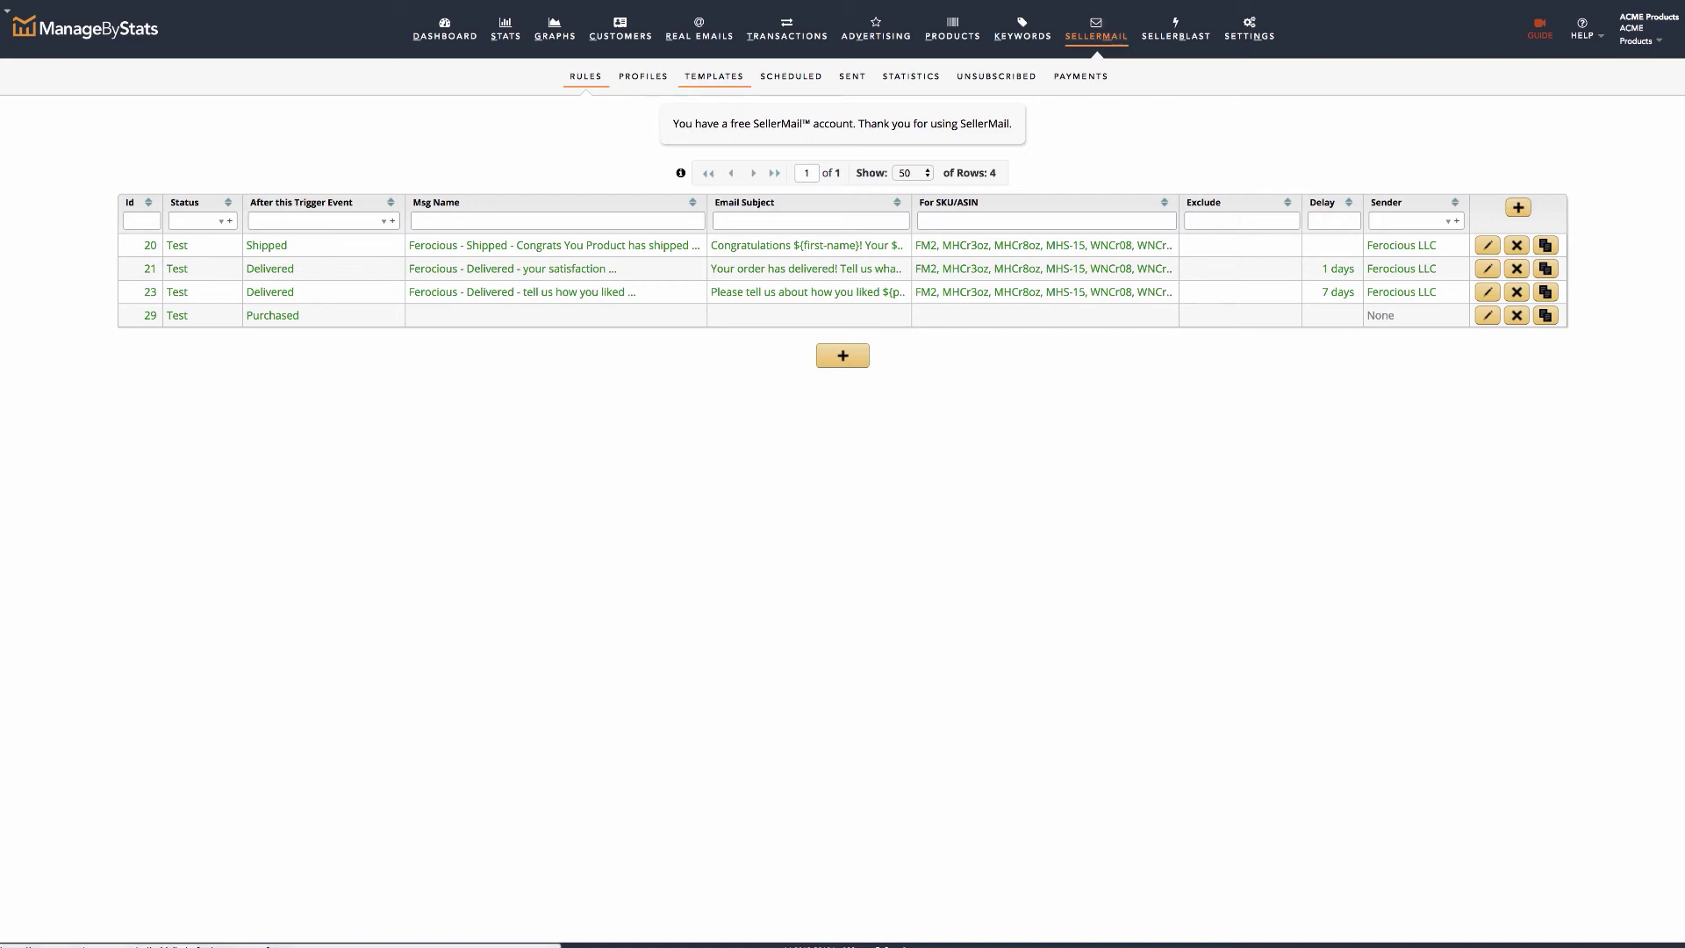
After checking templates, add a new email rule from Test Template, then view the empty Scheduled page.
click(713, 76)
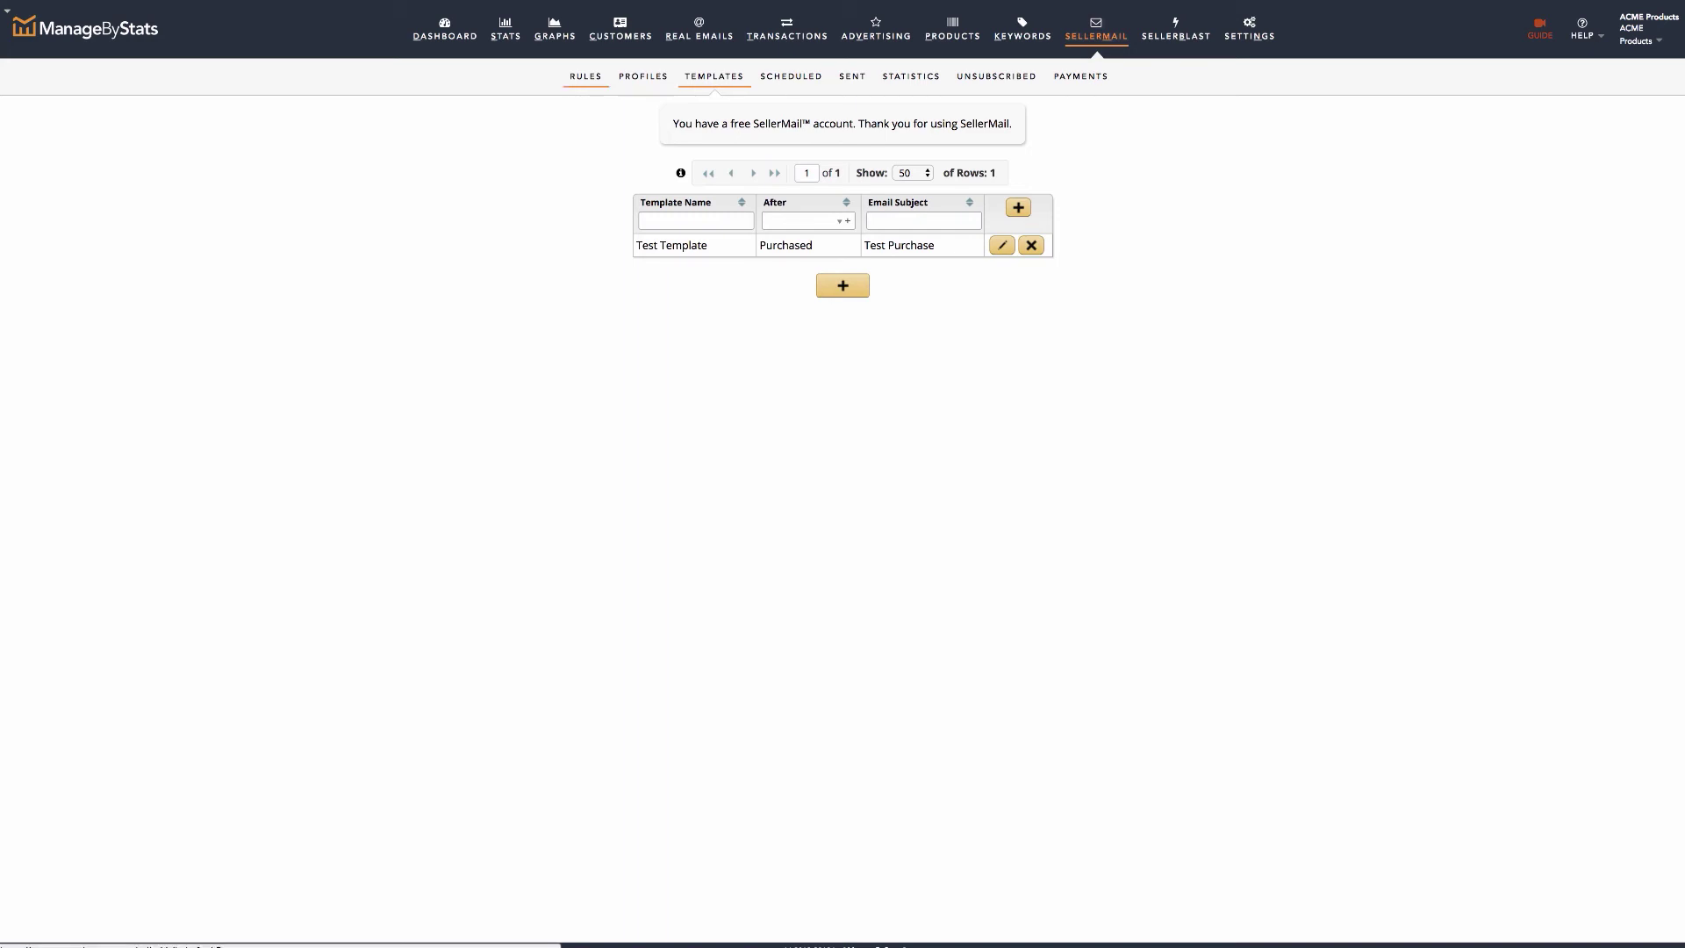
click(585, 77)
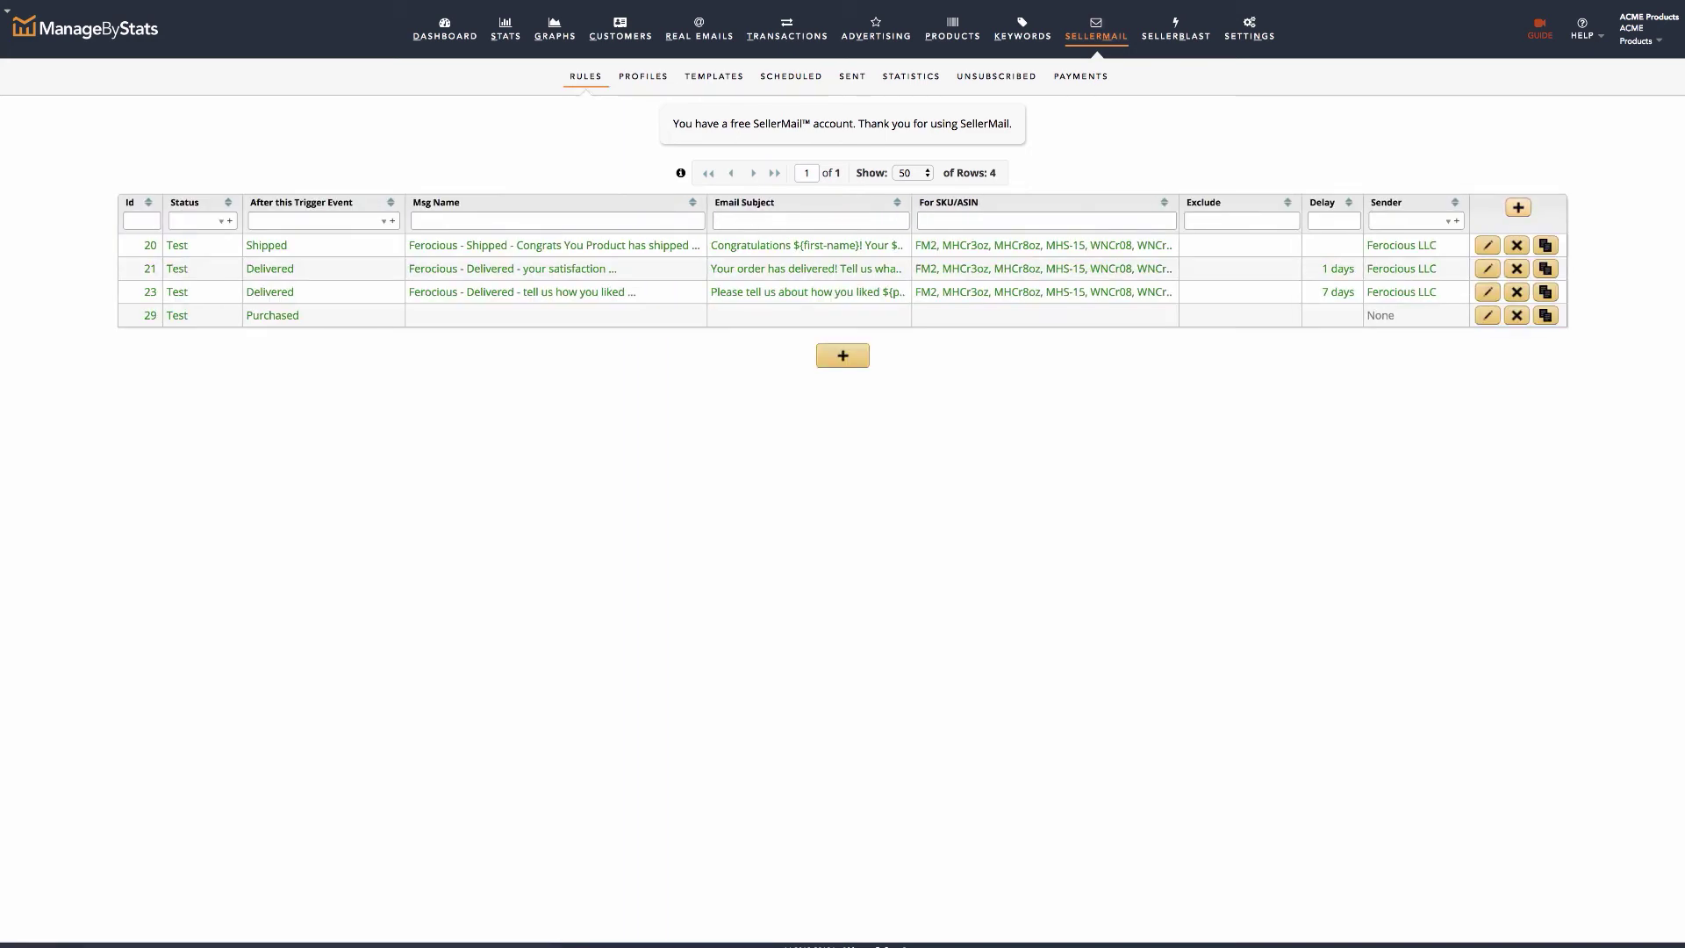
click(1518, 207)
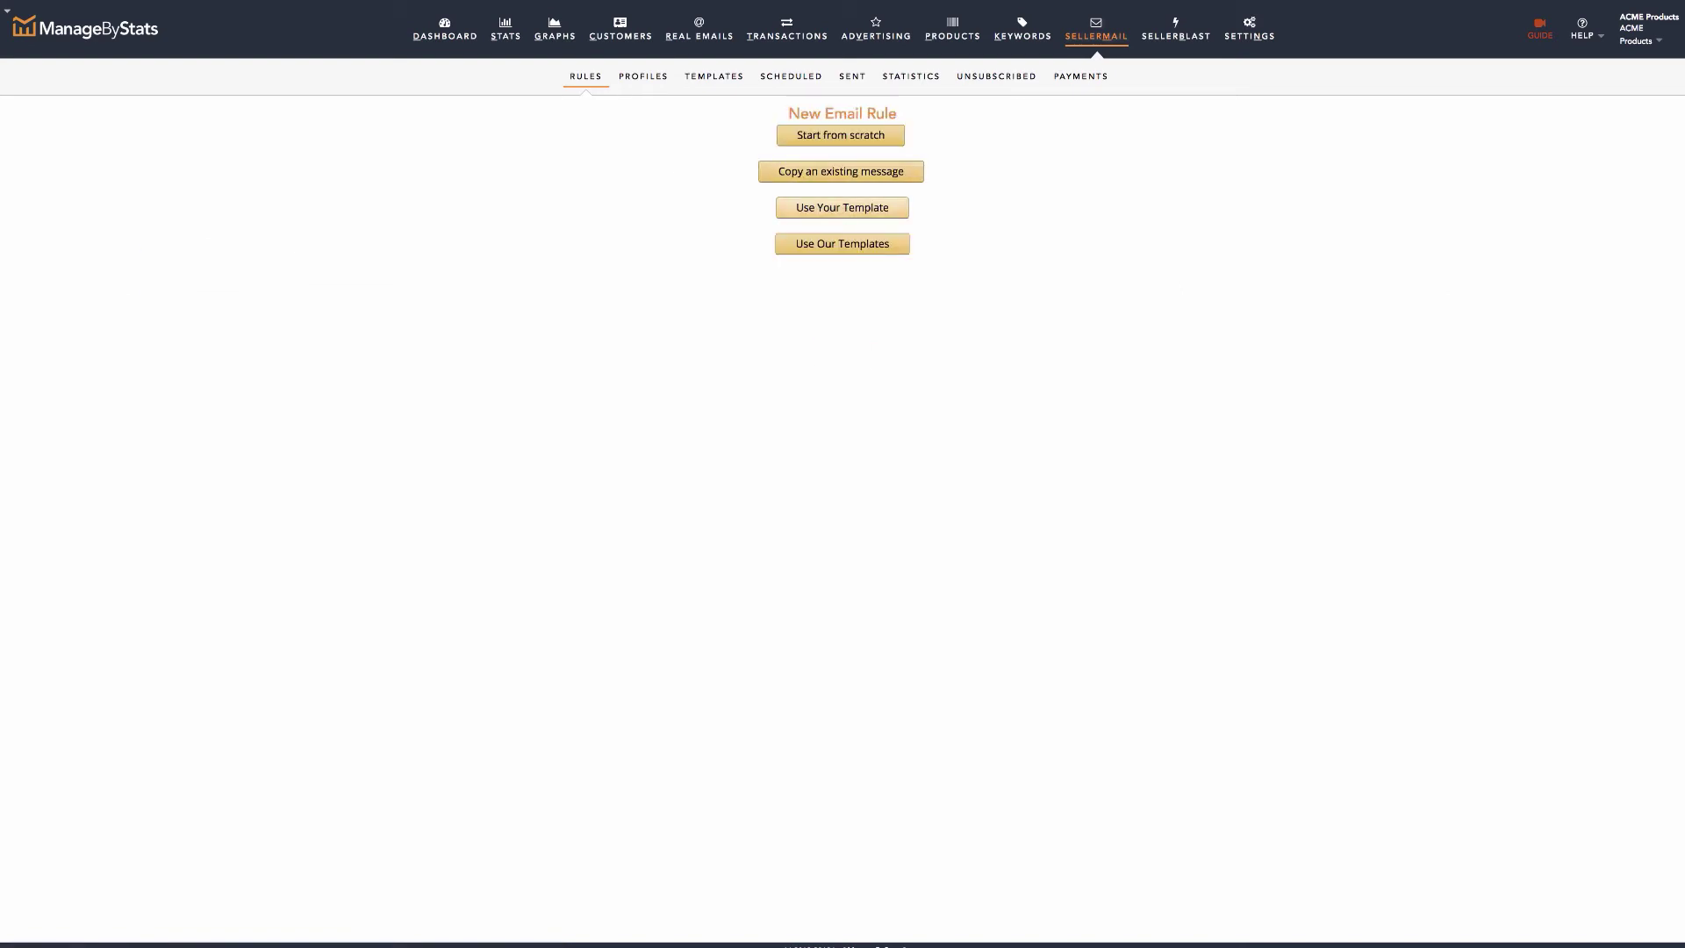
click(842, 207)
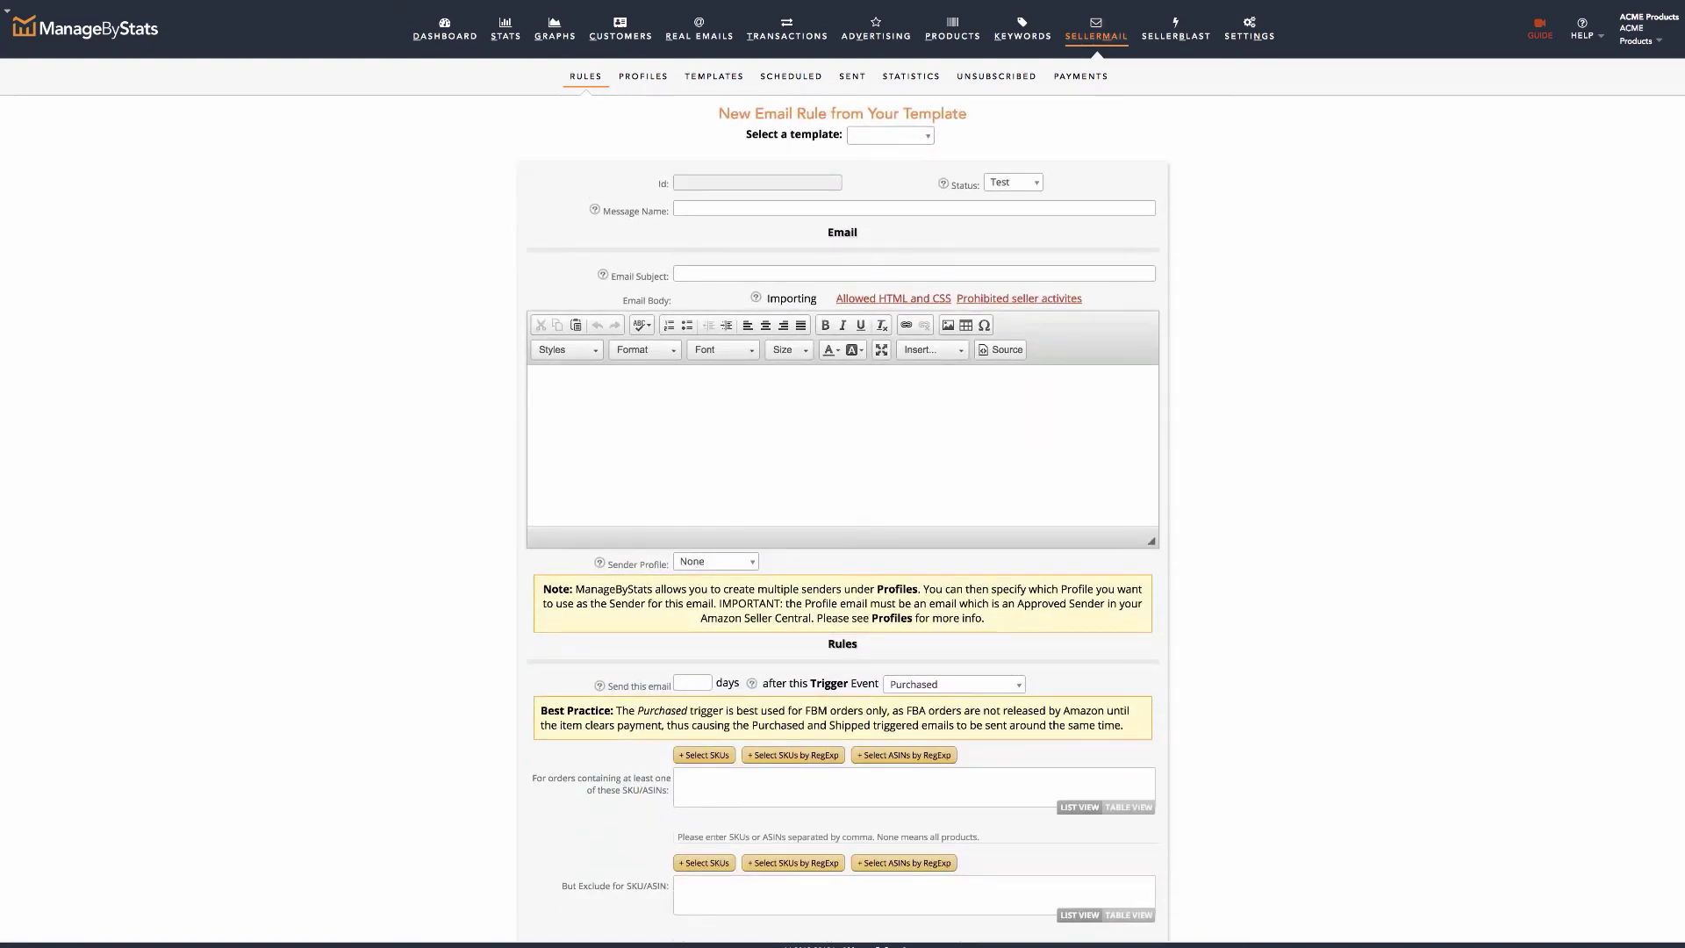
click(889, 136)
click(882, 128)
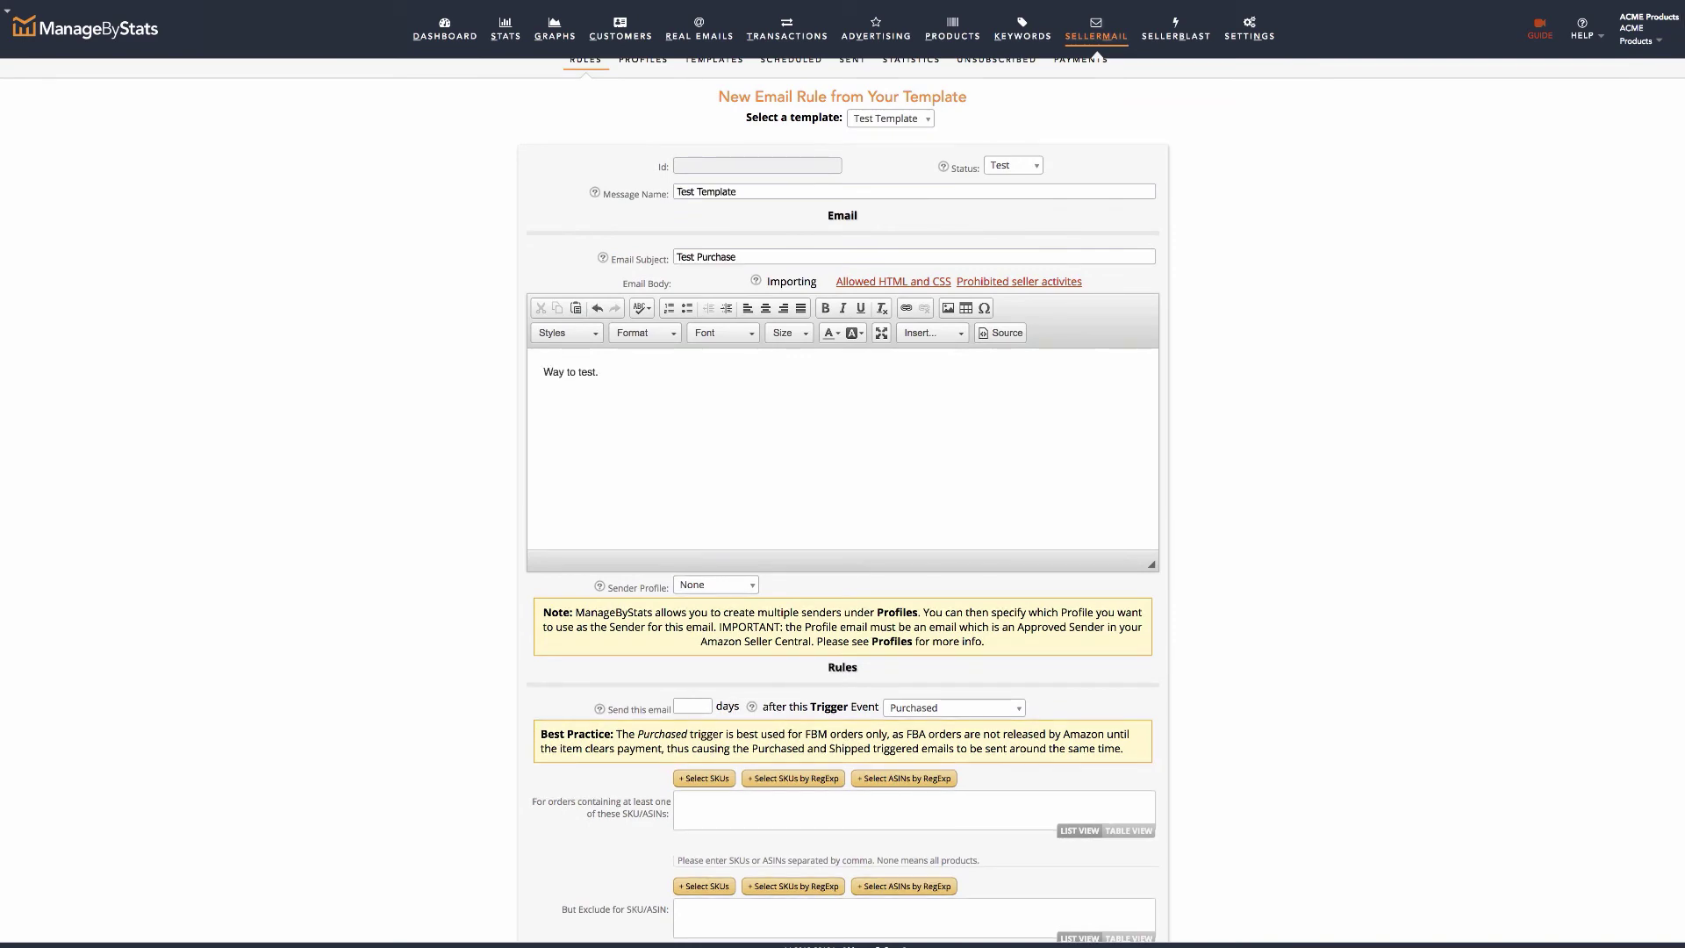
scroll(843, 501, down, 4)
click(804, 867)
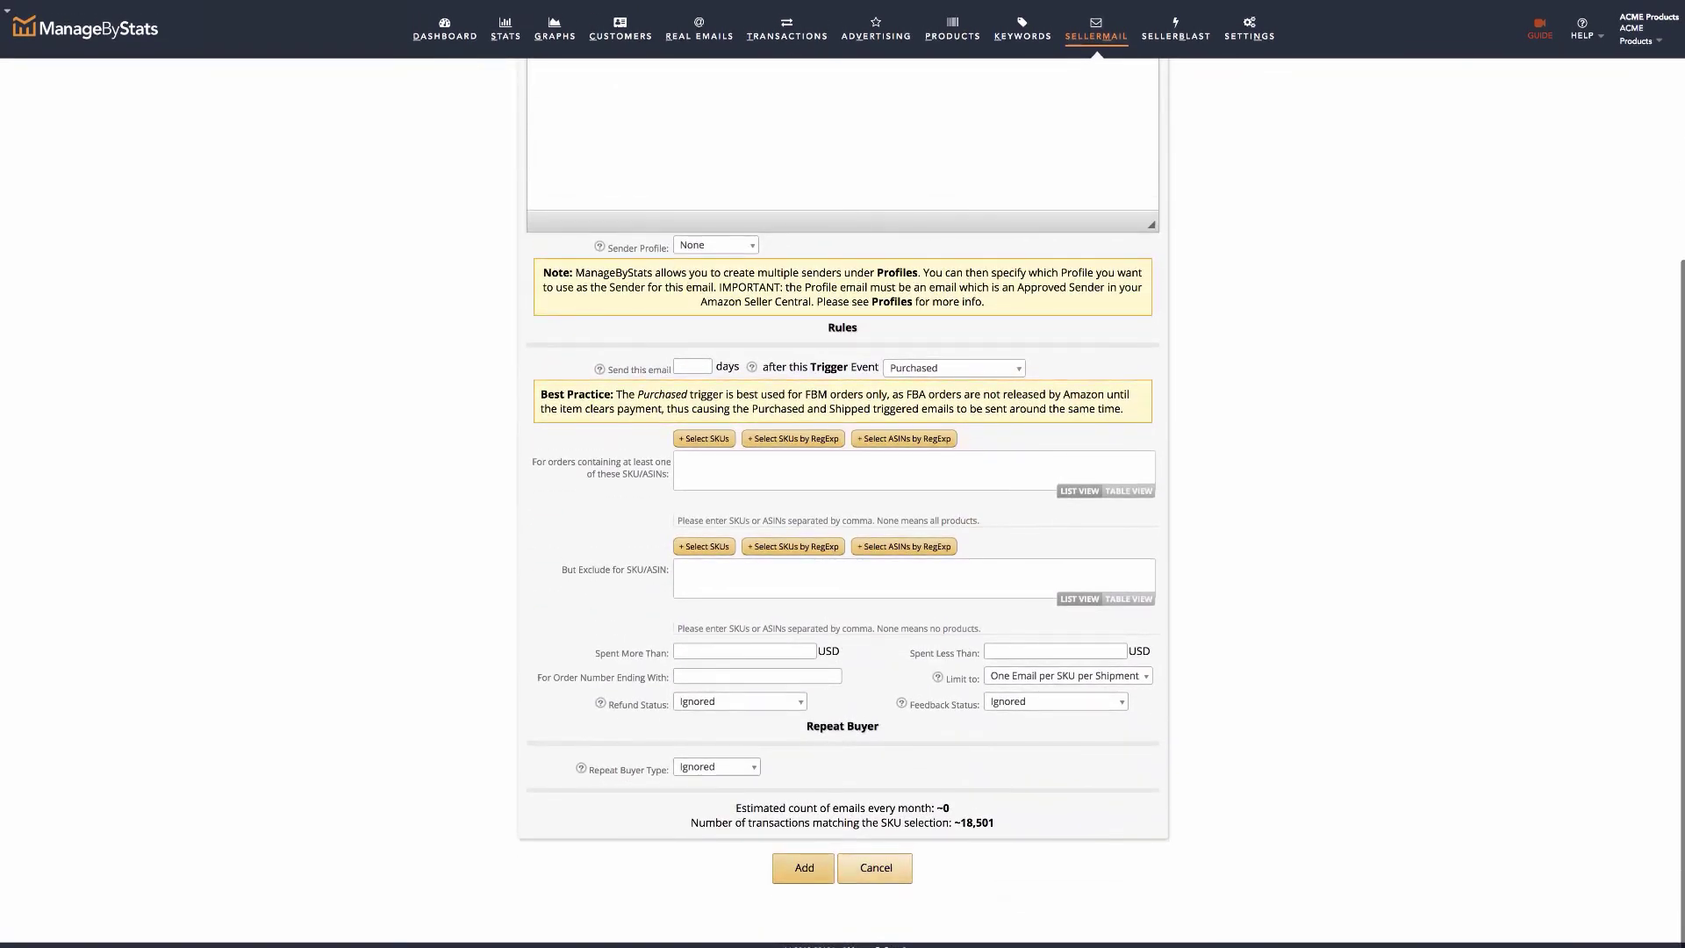
click(790, 76)
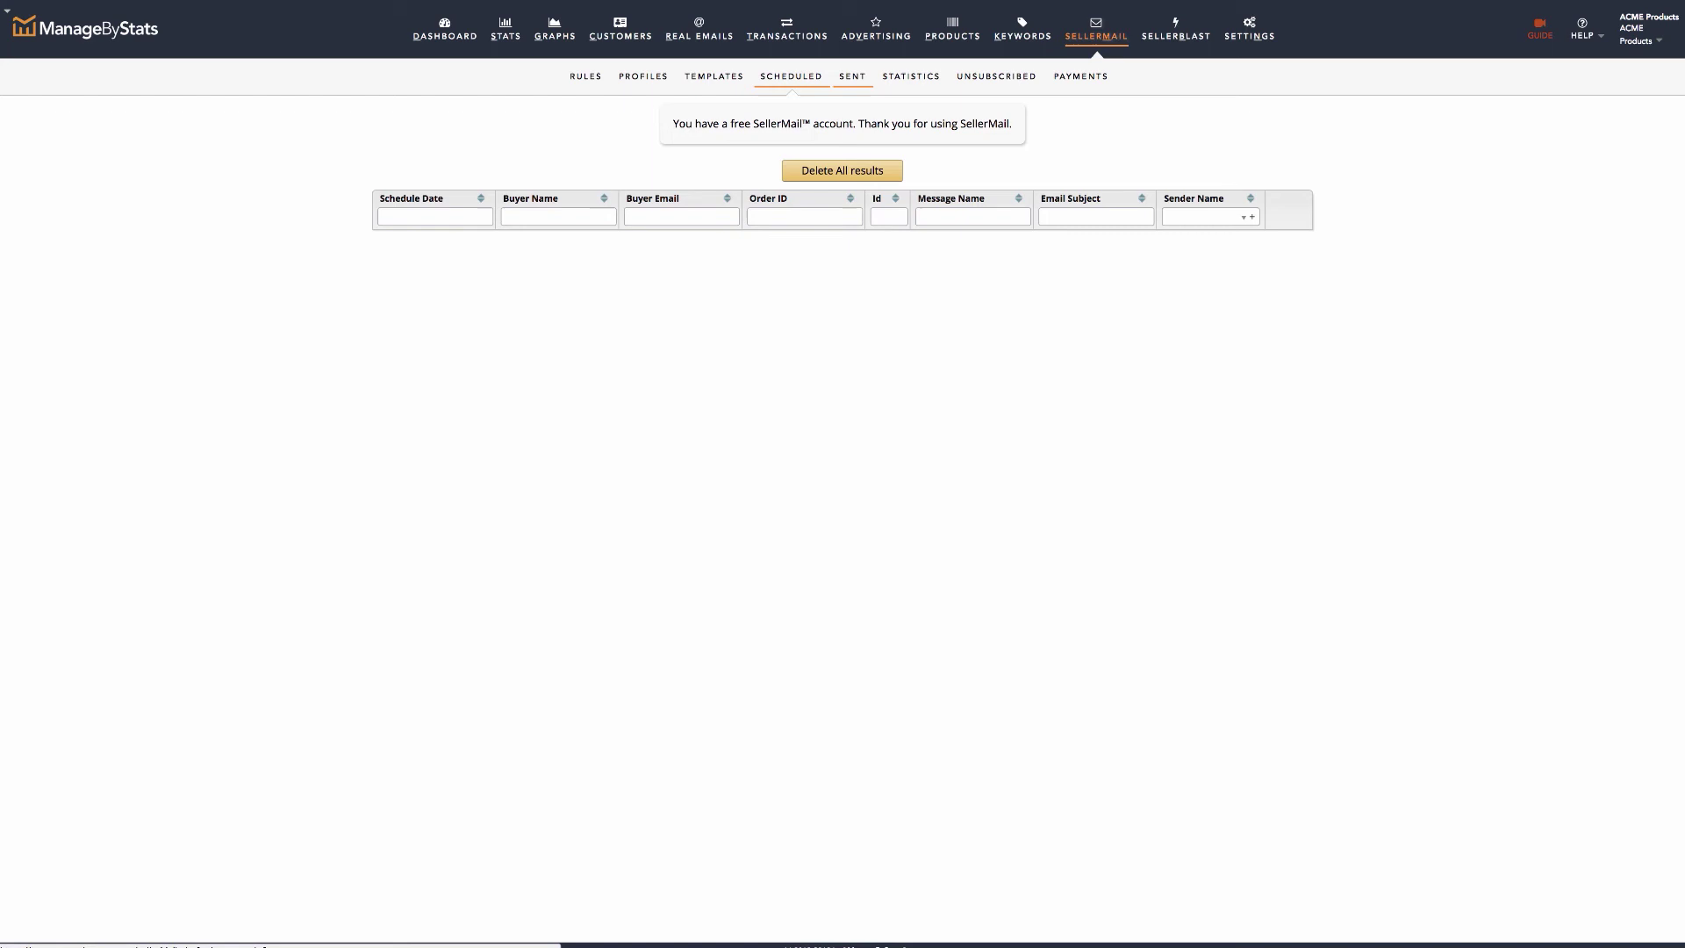
Look over the Sent emails list, then view SellerMail Statistics with sent, opened and tests totals at 0.
click(852, 76)
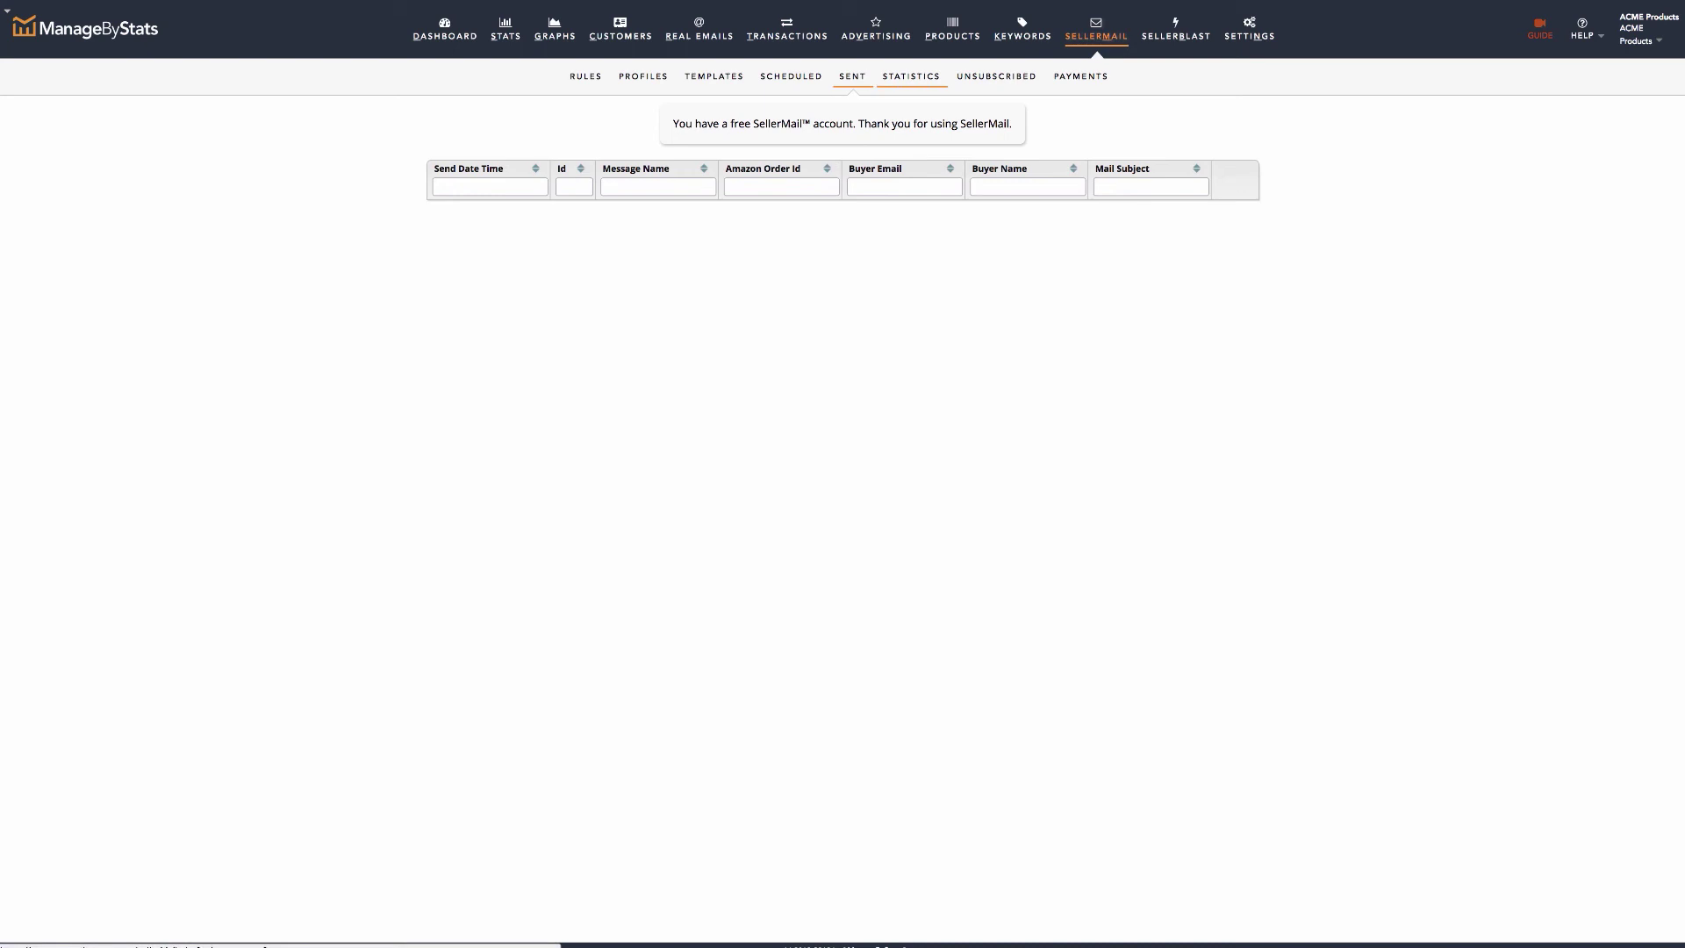
click(910, 76)
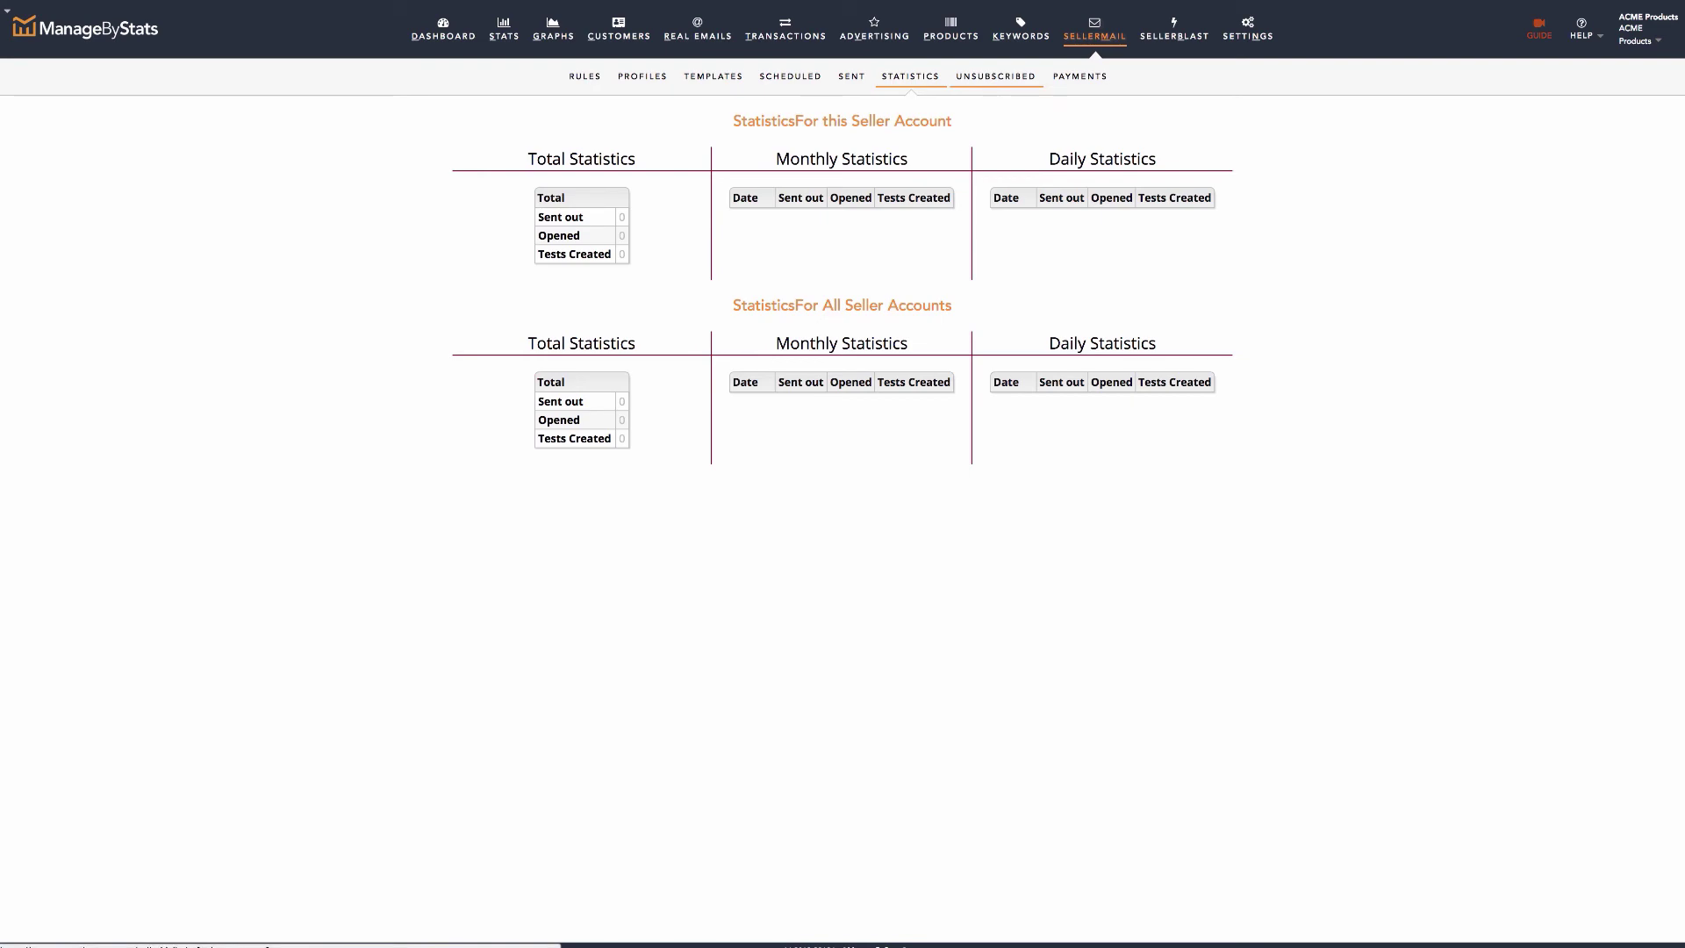
View the Unsubscribed page listing 63 unsubscribed contacts across 2 pages with import options.
click(996, 76)
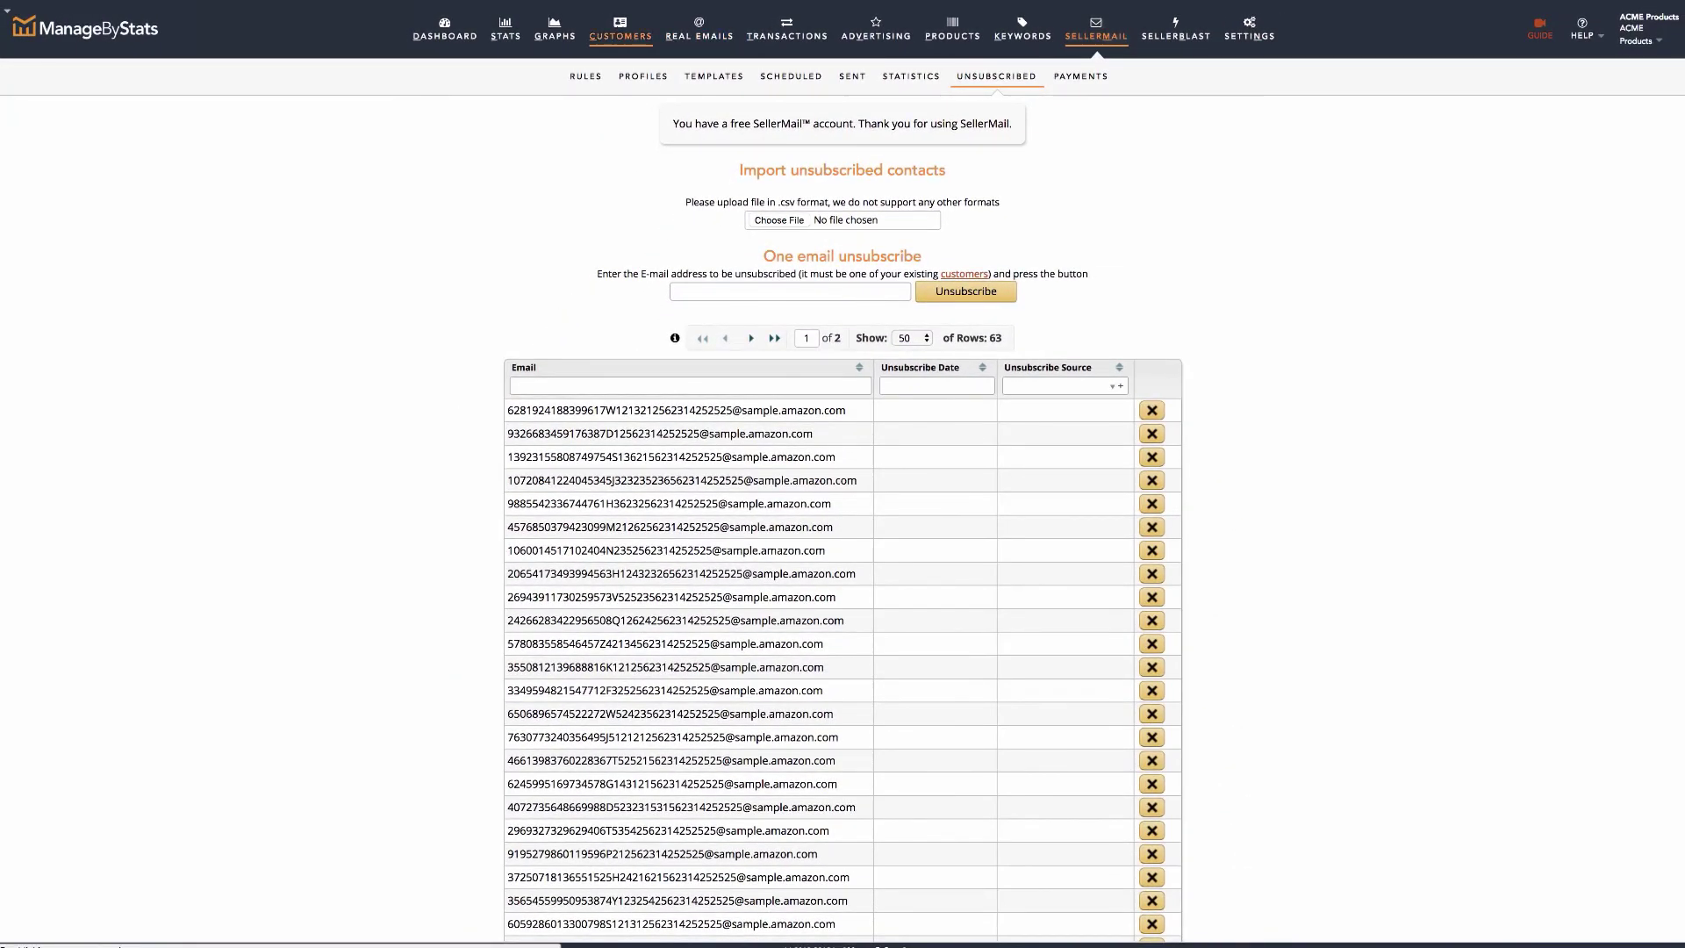
Open the first customer's record in Customers and inspect its Opt Out choices without changing them.
click(621, 30)
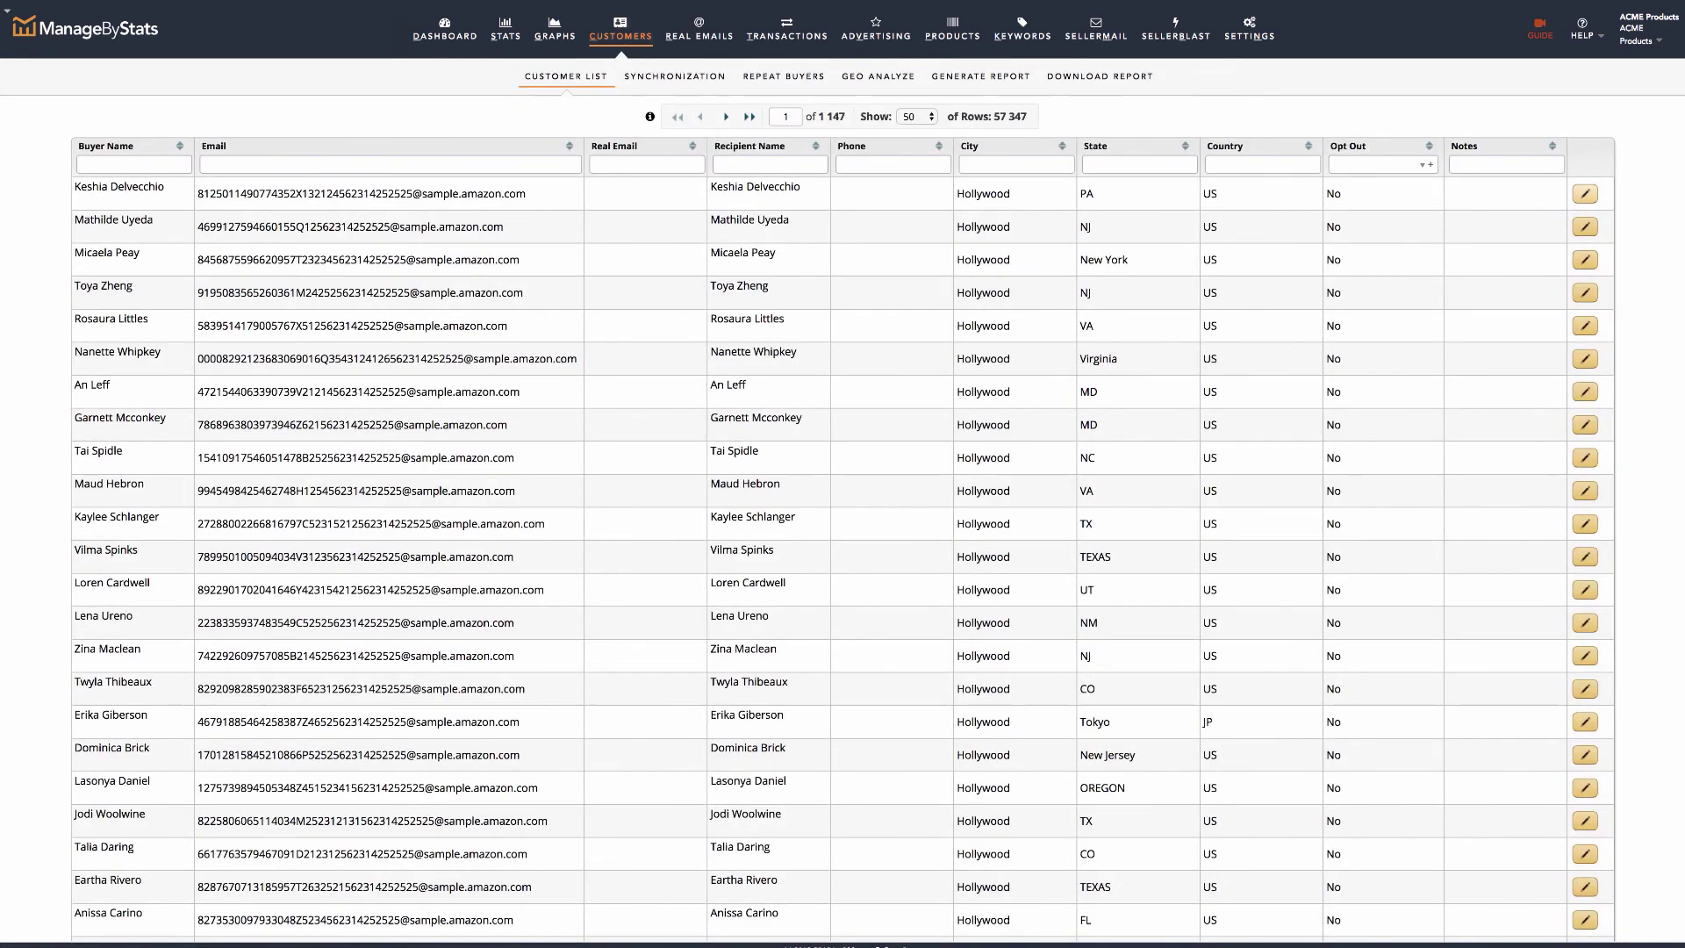
click(1585, 193)
scroll(872, 588, down, 5)
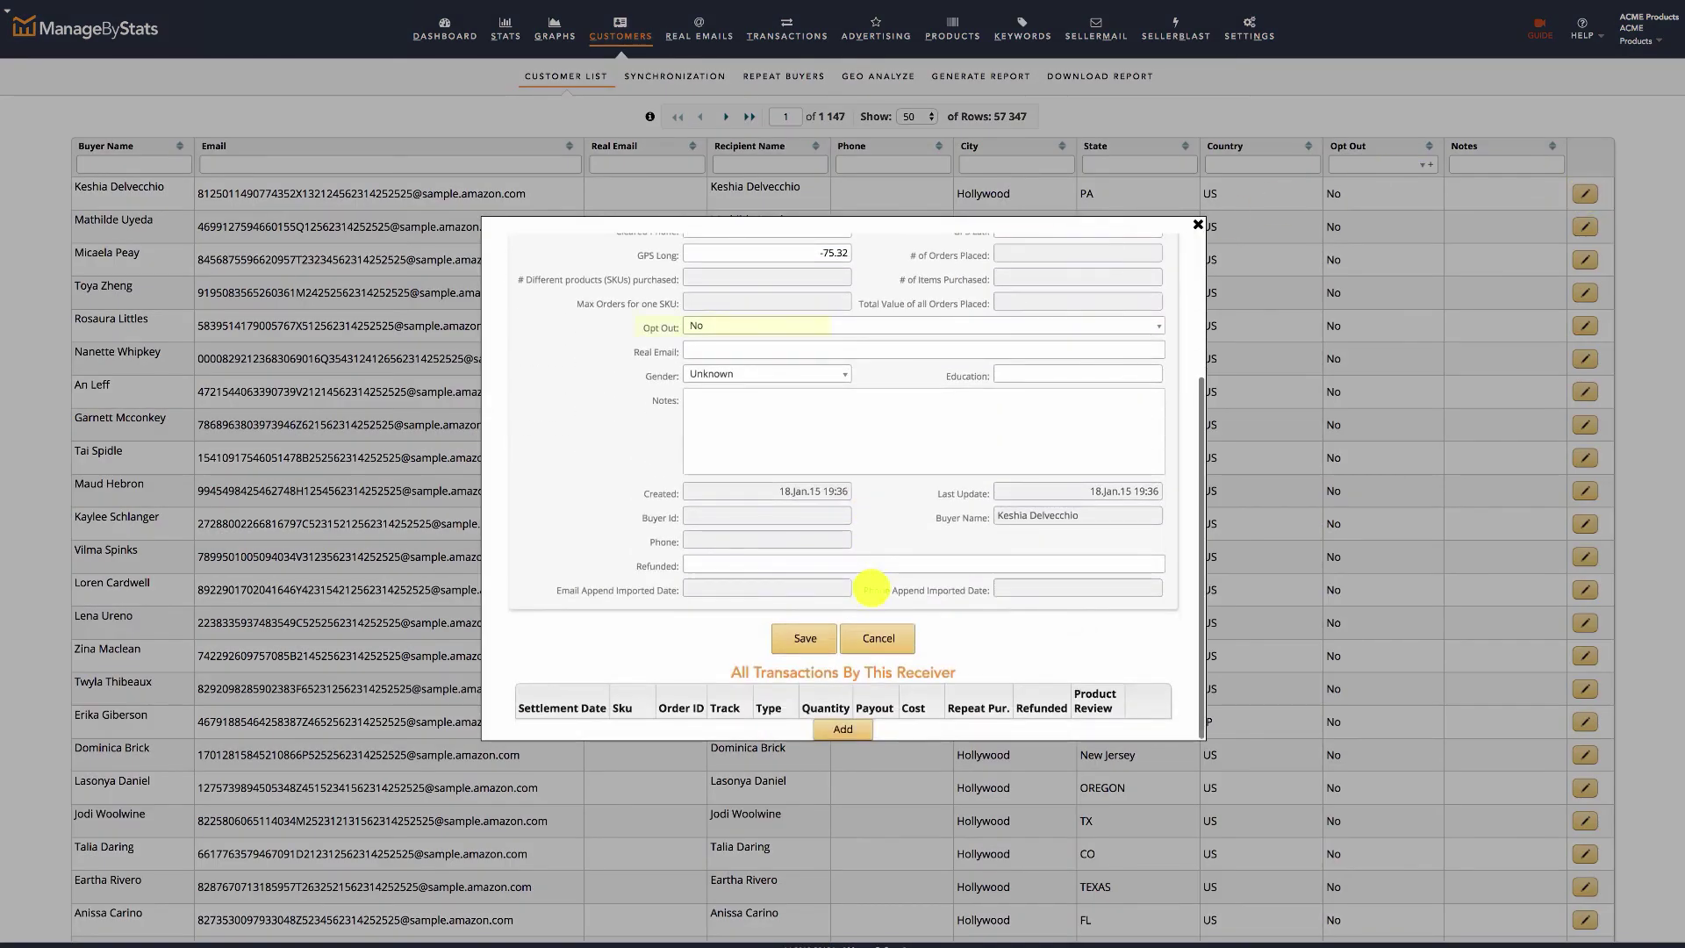
click(724, 324)
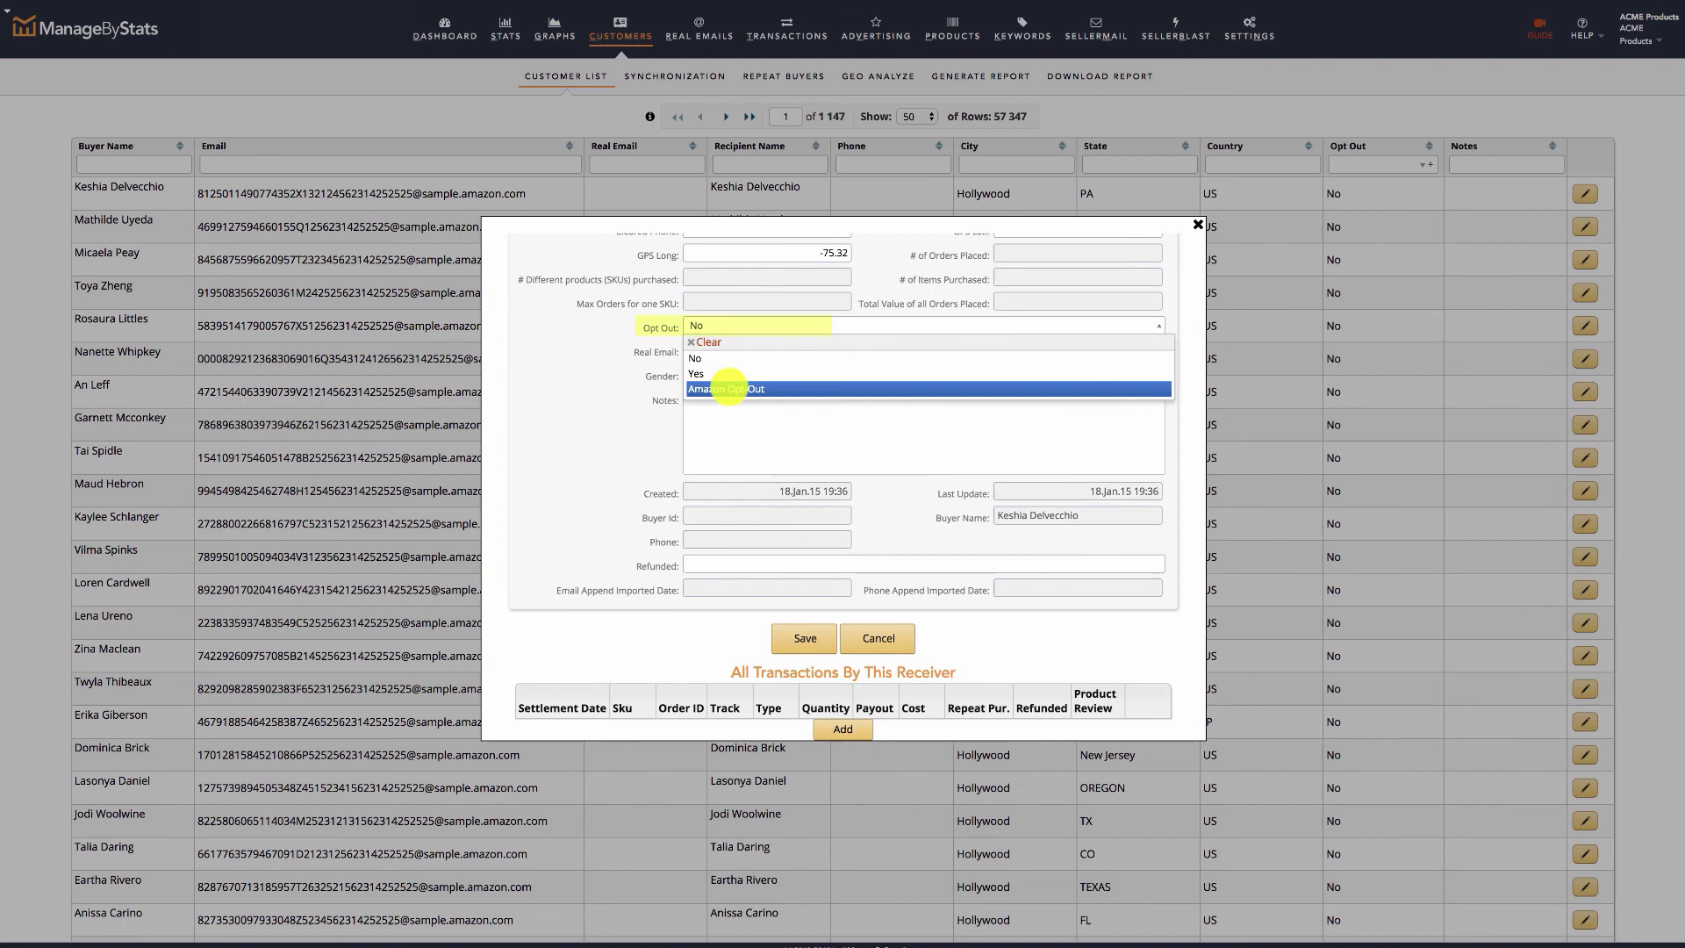
click(727, 389)
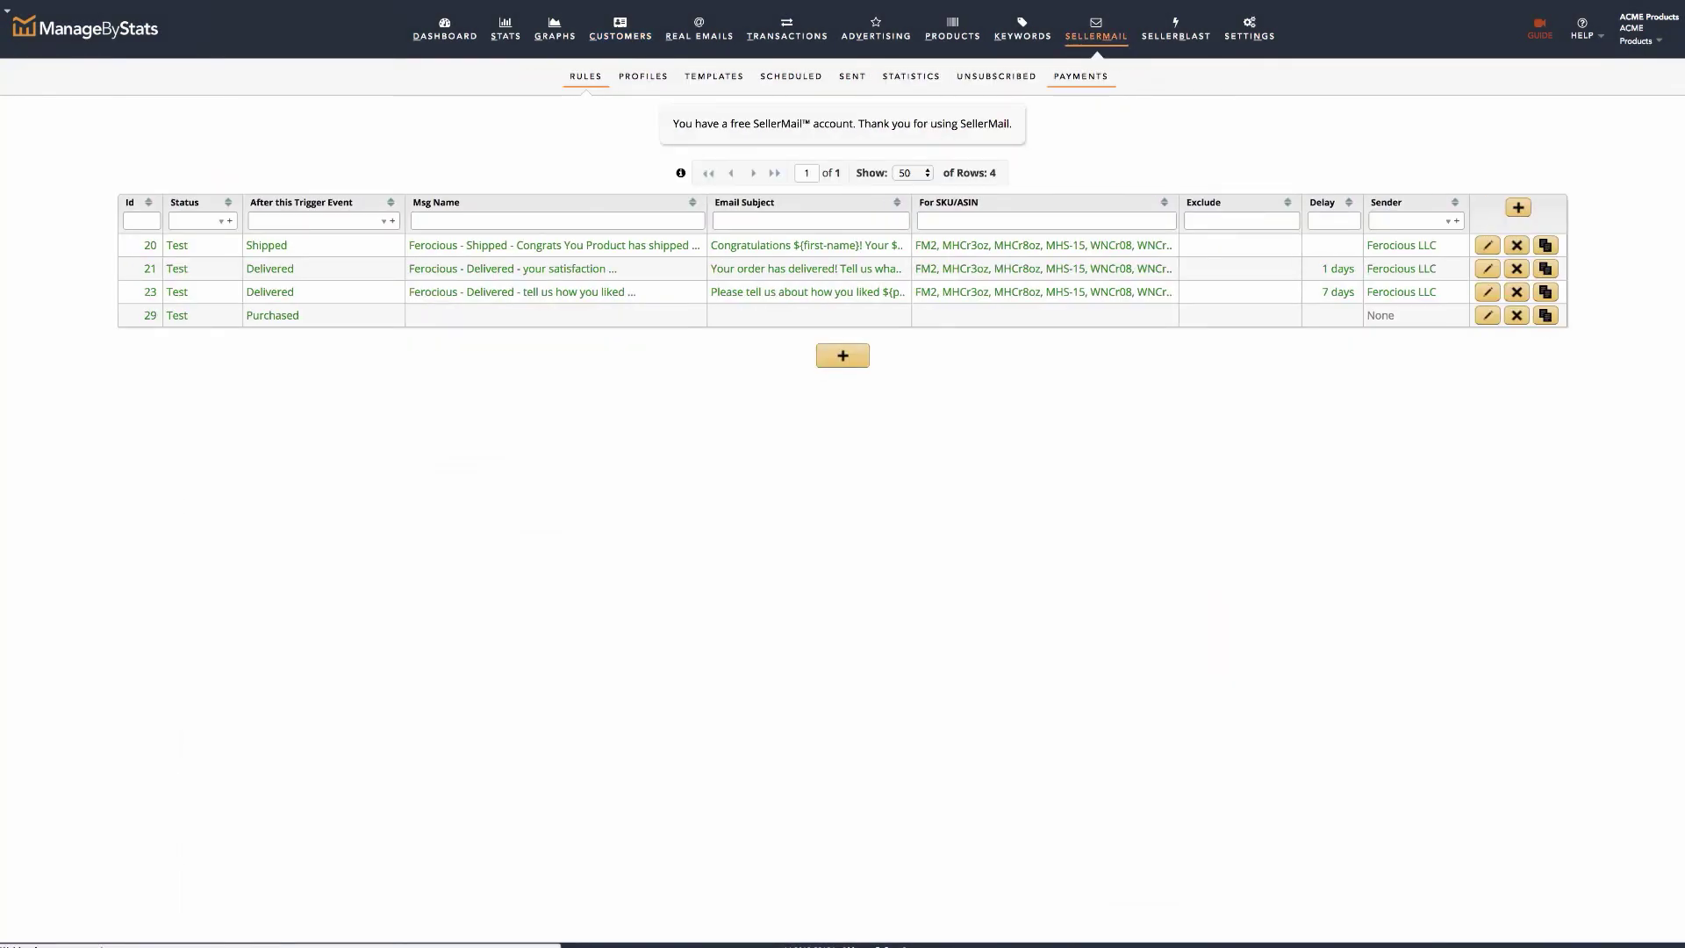
Switch to the SellerMail Payments page and confirm the Used Overage Blocks table is empty.
click(1080, 77)
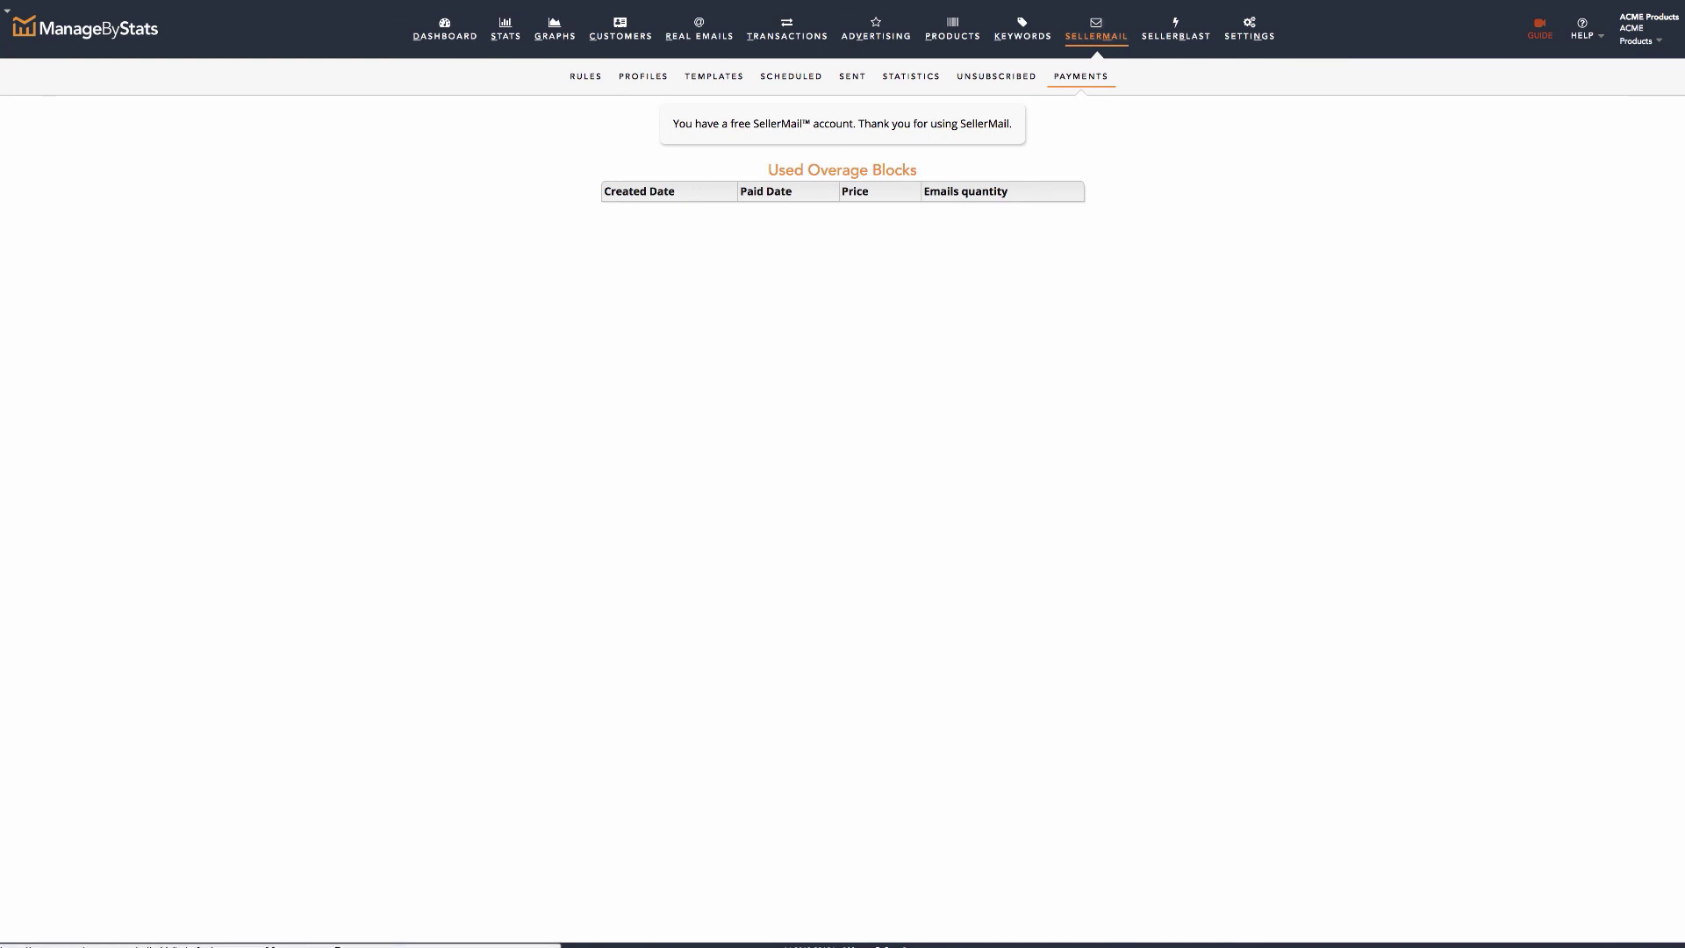